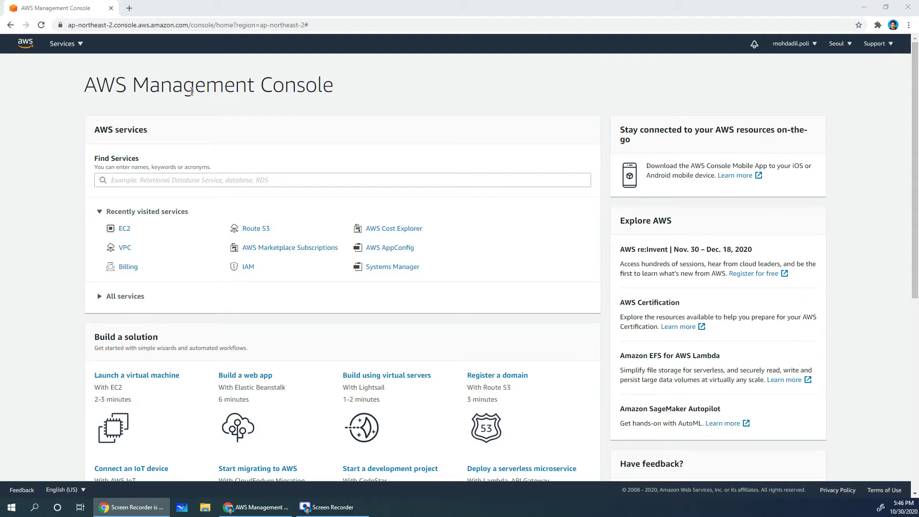
- Go to EC2 from the Services list's Compute section in the Seoul region
click(80, 44)
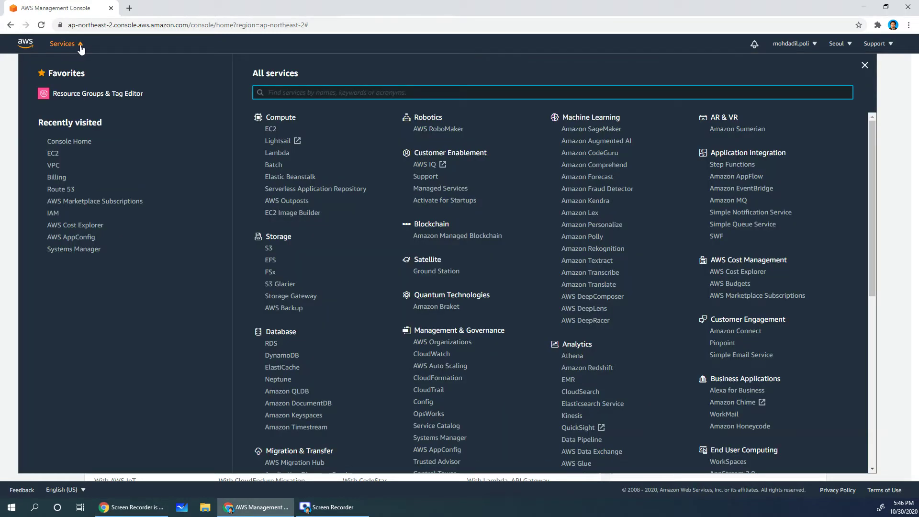
click(271, 130)
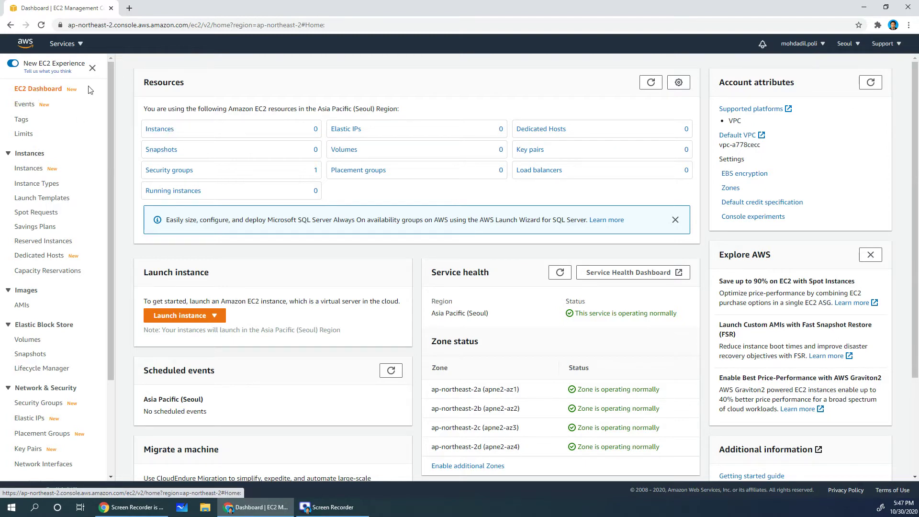
- Start the Launch instance wizard and point out the Amazon Linux 2 AMI
click(177, 319)
click(178, 331)
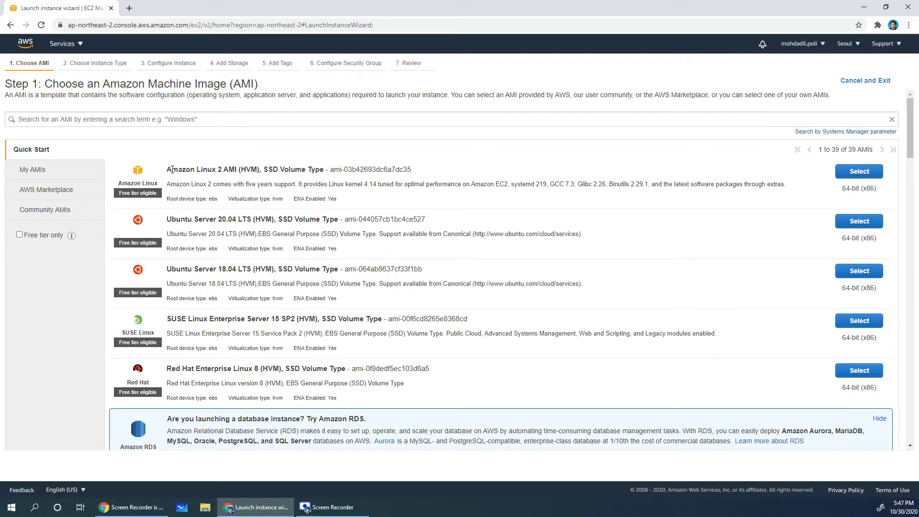
drag(173, 170, 312, 171)
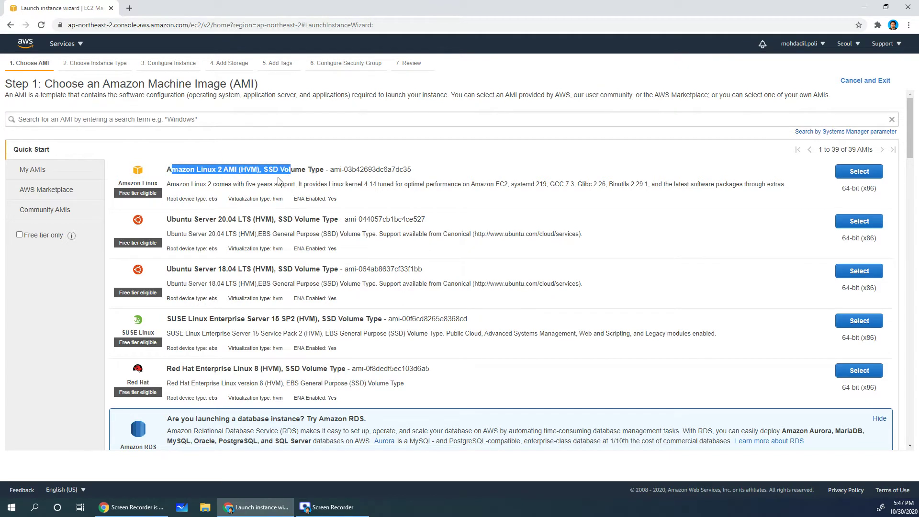
click(191, 170)
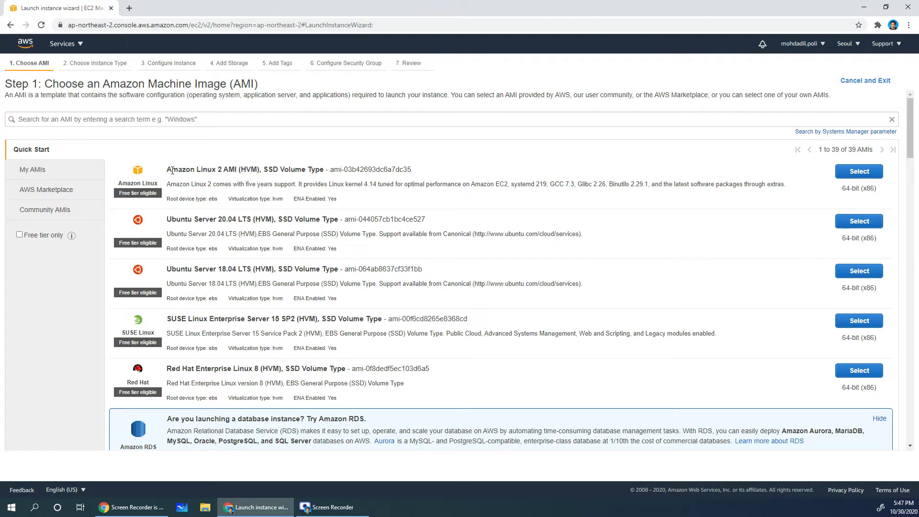
drag(167, 169, 235, 170)
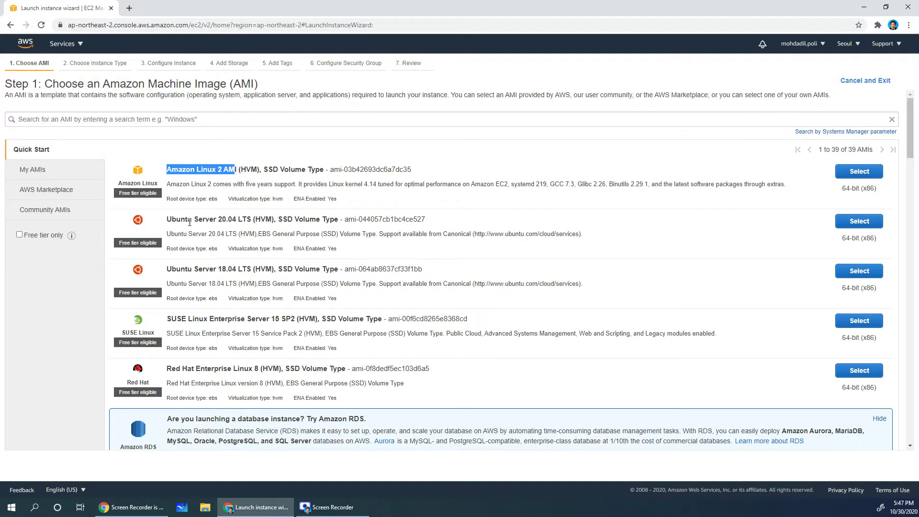
- Review the Quick Start AMIs, including Ubuntu Server 20.04, back to Amazon Linux 2
drag(177, 219, 231, 219)
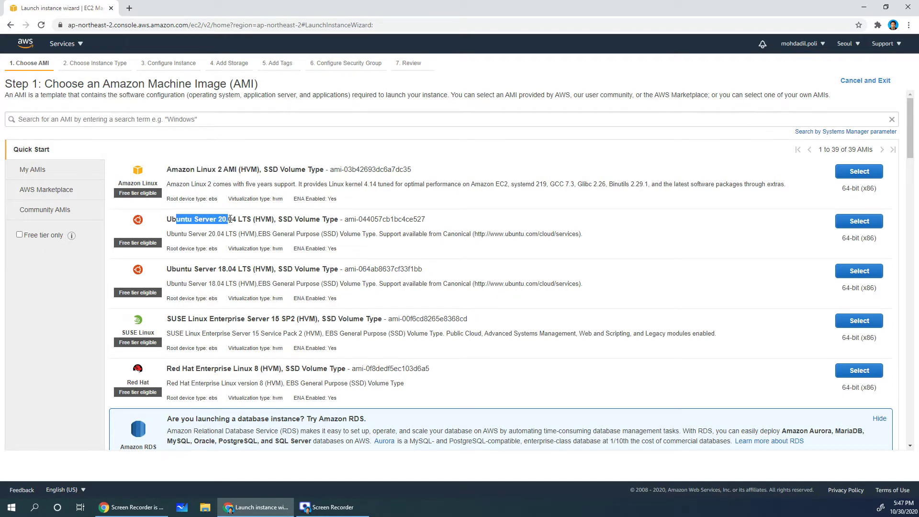
drag(193, 320, 219, 319)
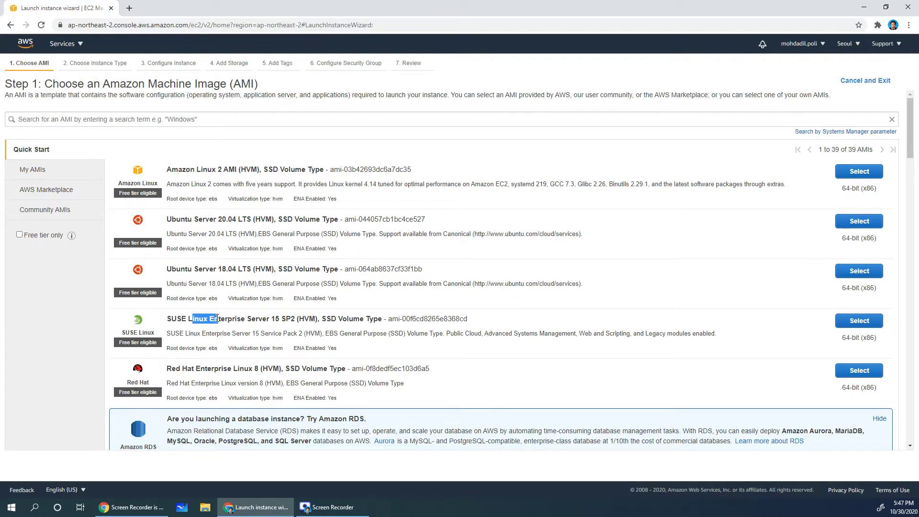
scroll(207, 320, down, 2)
drag(183, 276, 232, 296)
scroll(211, 277, down, 2)
scroll(199, 344, up, 4)
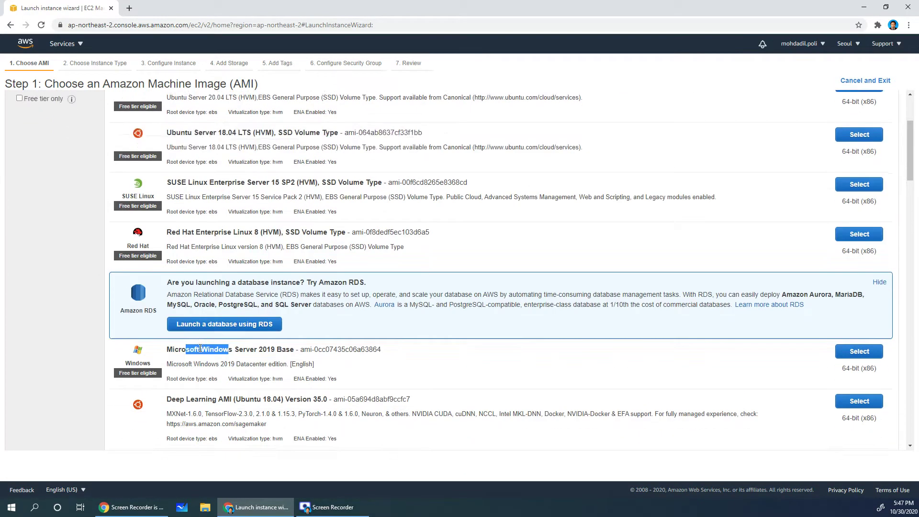
triple_click(209, 170)
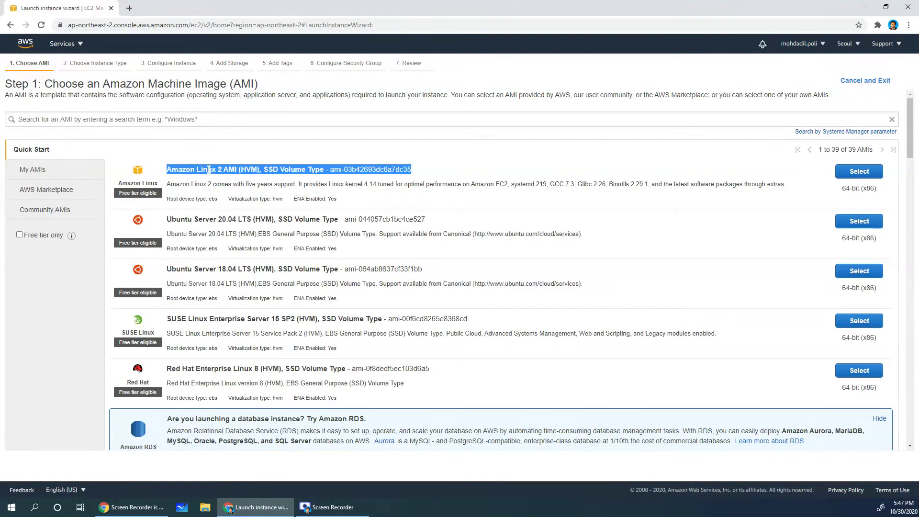
click(210, 170)
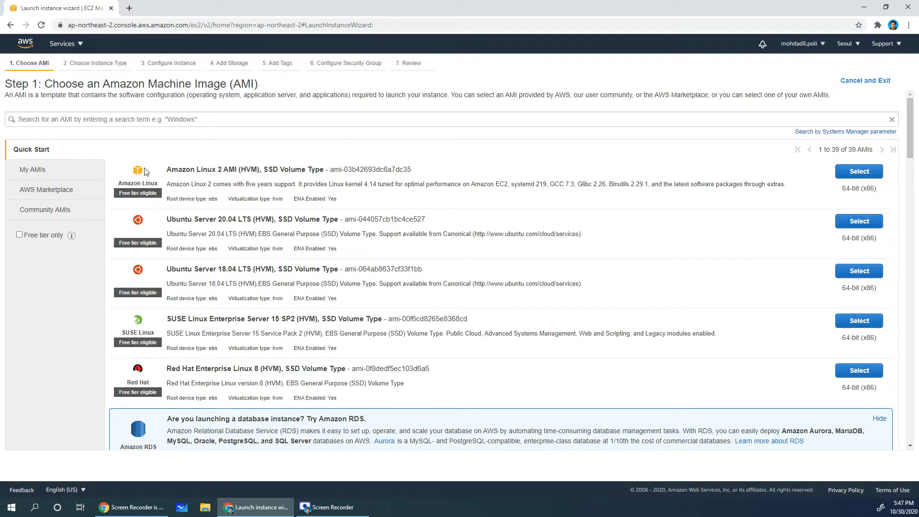
- Search AWS Marketplace images for 'wordpress', returning 157 products
click(34, 195)
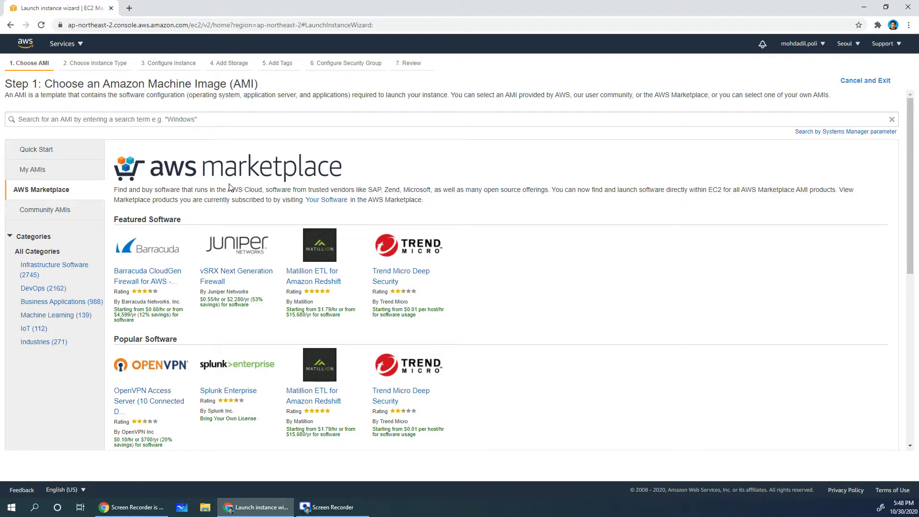
click(178, 122)
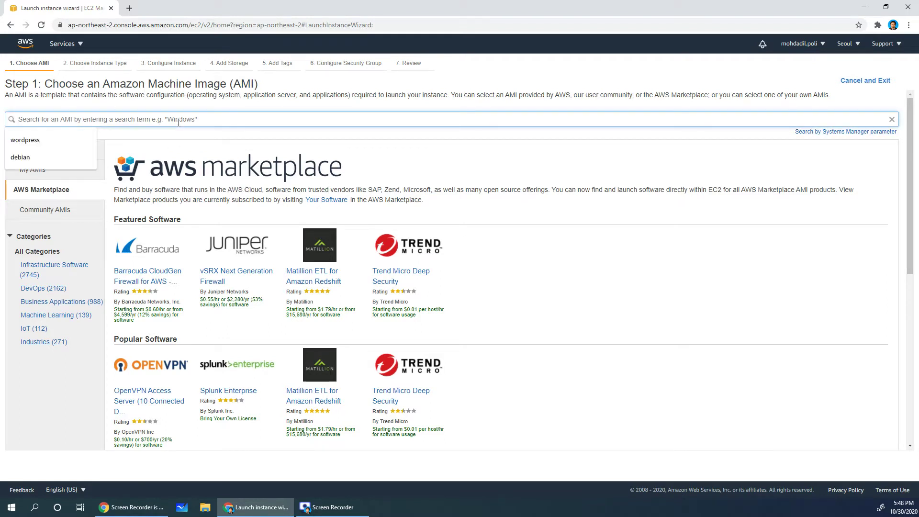
click(64, 143)
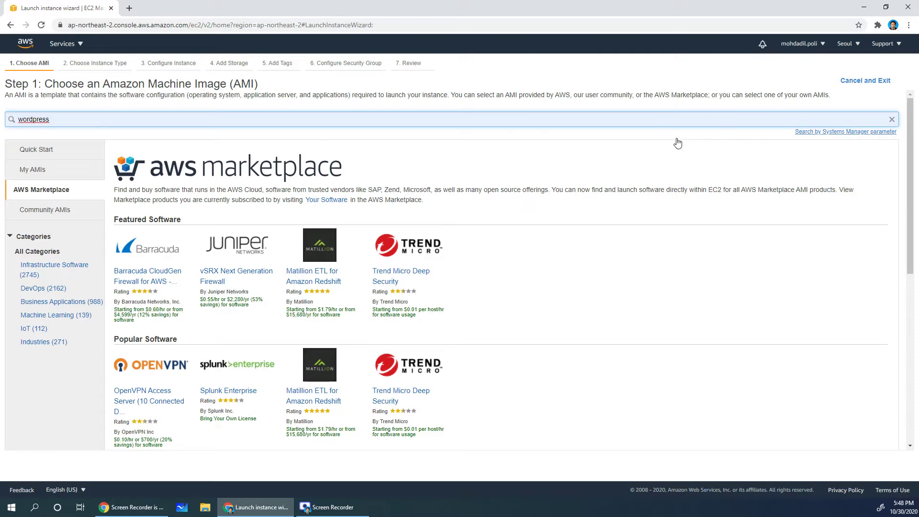
key(Return)
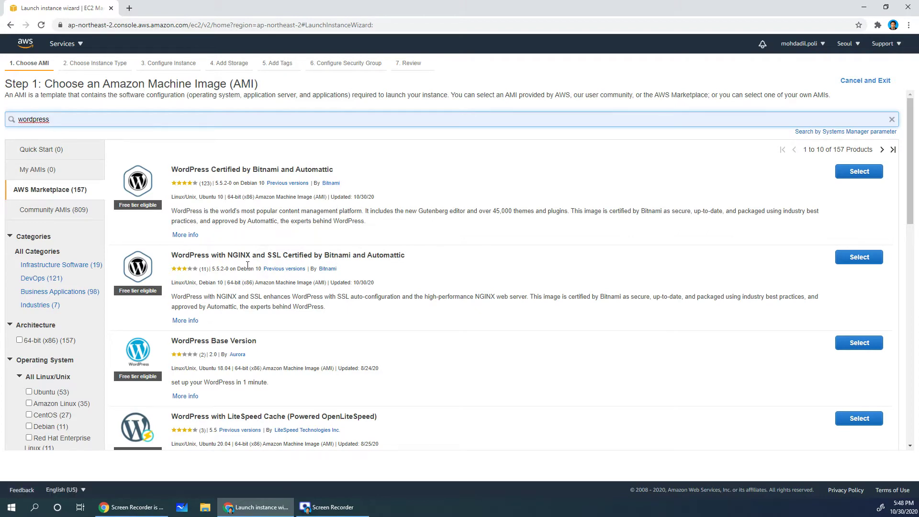
scroll(218, 340, down, 8)
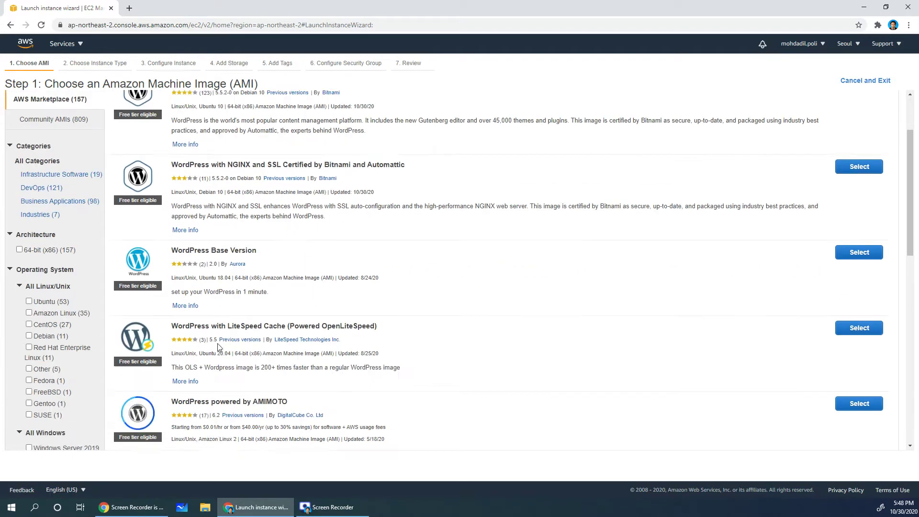
scroll(218, 340, down, 4)
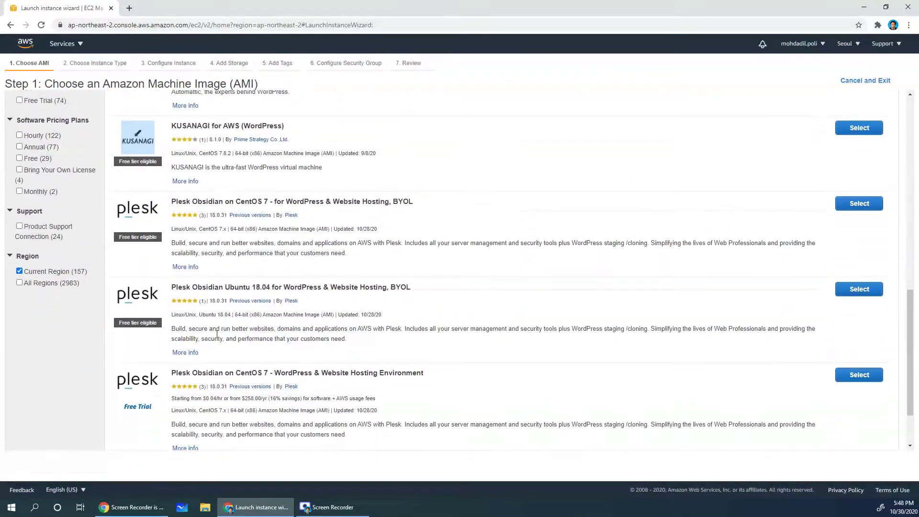
scroll(218, 335, up, 5)
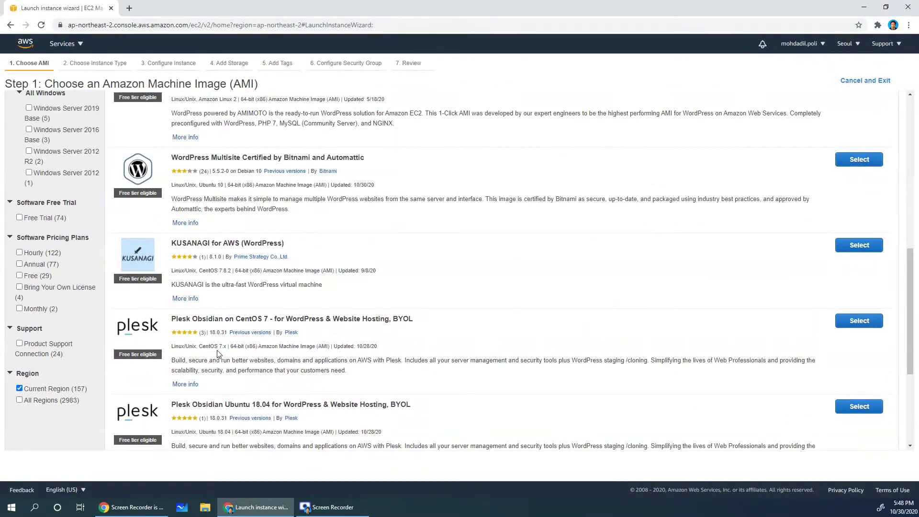
scroll(218, 350, up, 8)
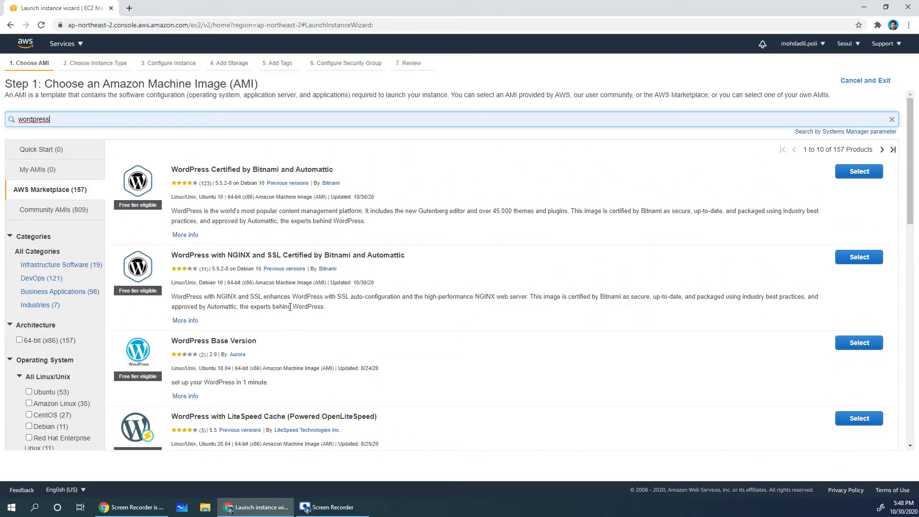
scroll(283, 317, down, 1)
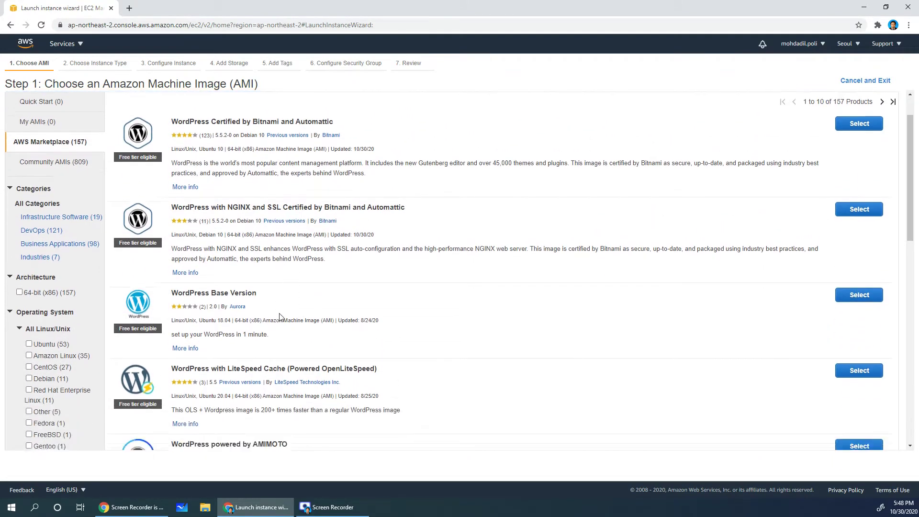
scroll(285, 236, down, 1)
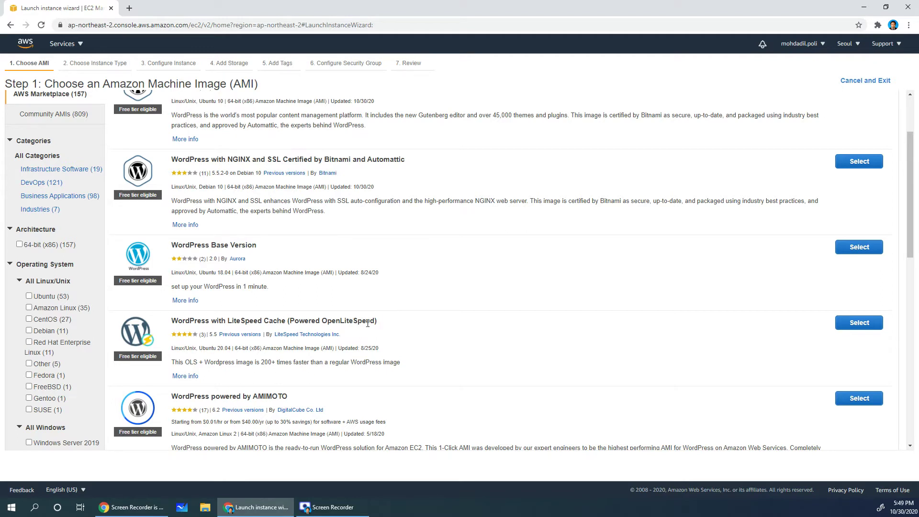
drag(246, 319, 375, 321)
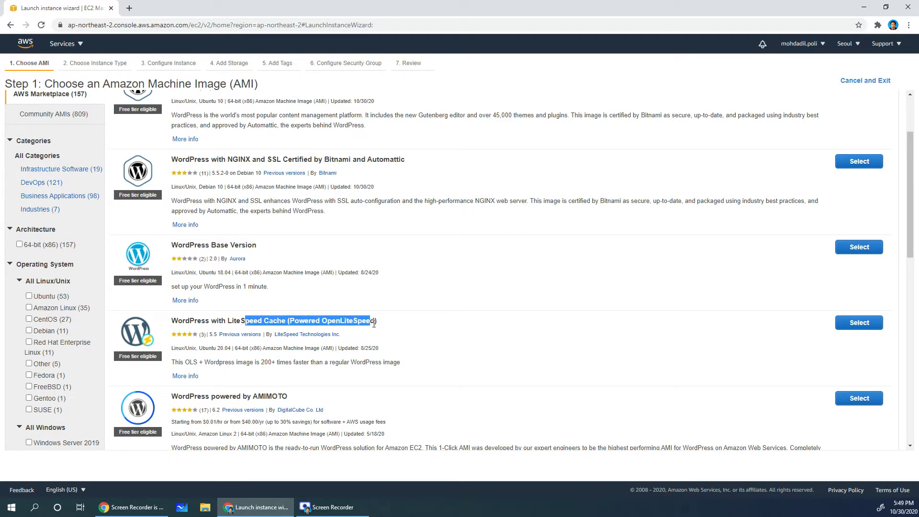
click(379, 324)
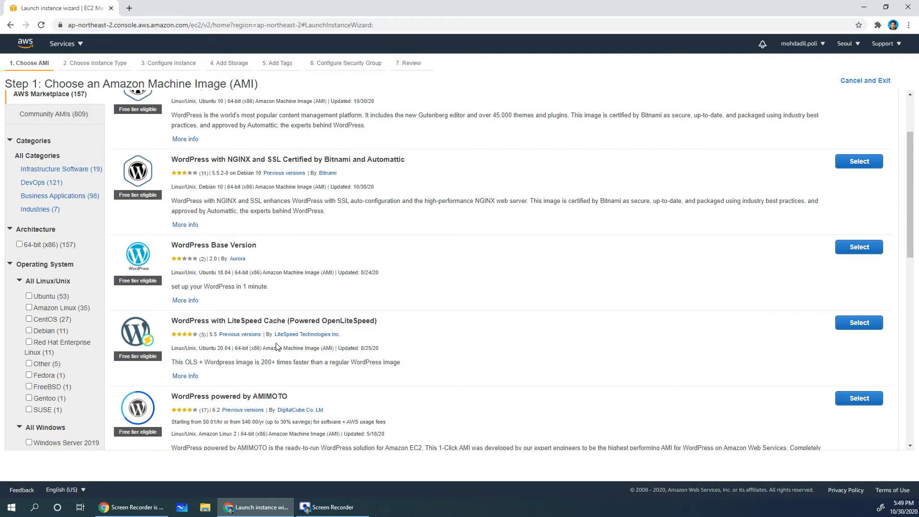
click(856, 325)
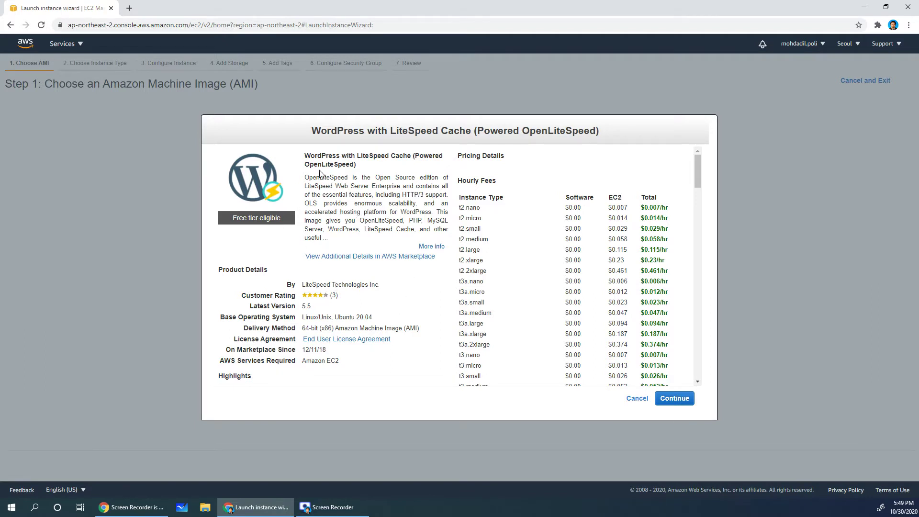
drag(314, 155, 348, 168)
drag(313, 285, 383, 287)
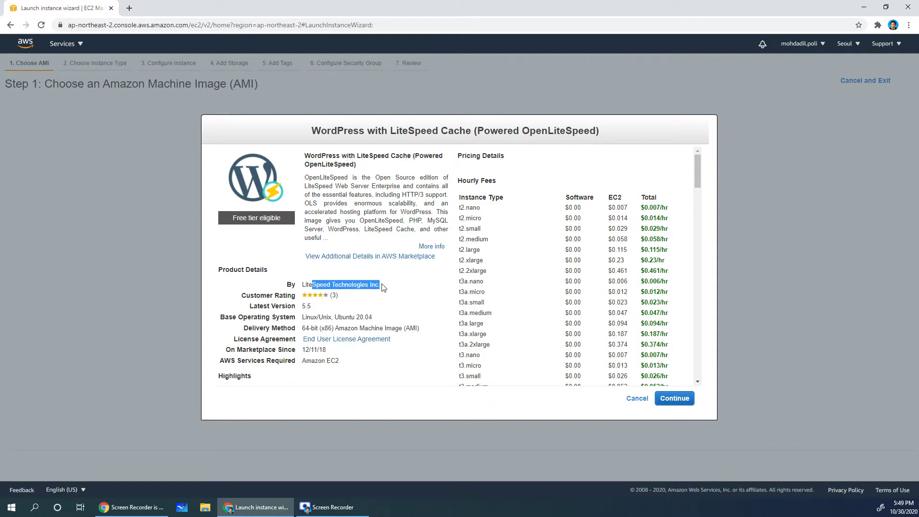
click(383, 288)
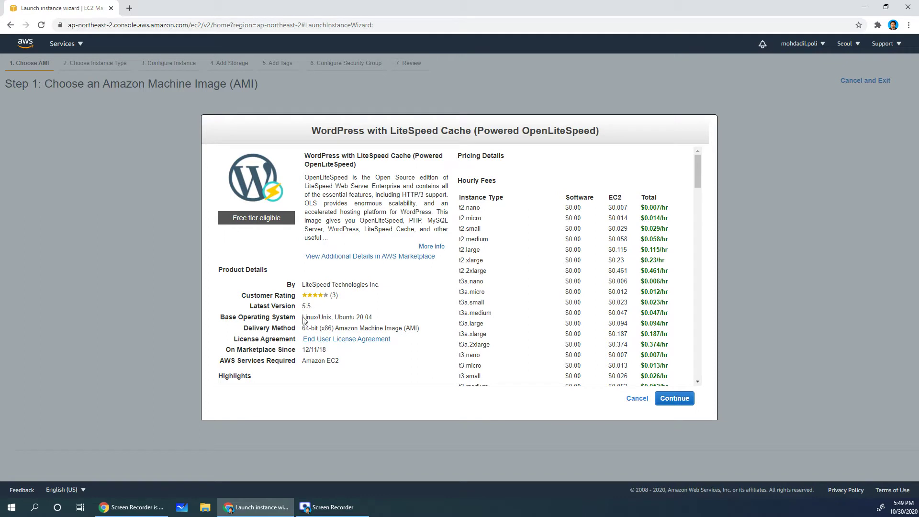
scroll(303, 320, down, 2)
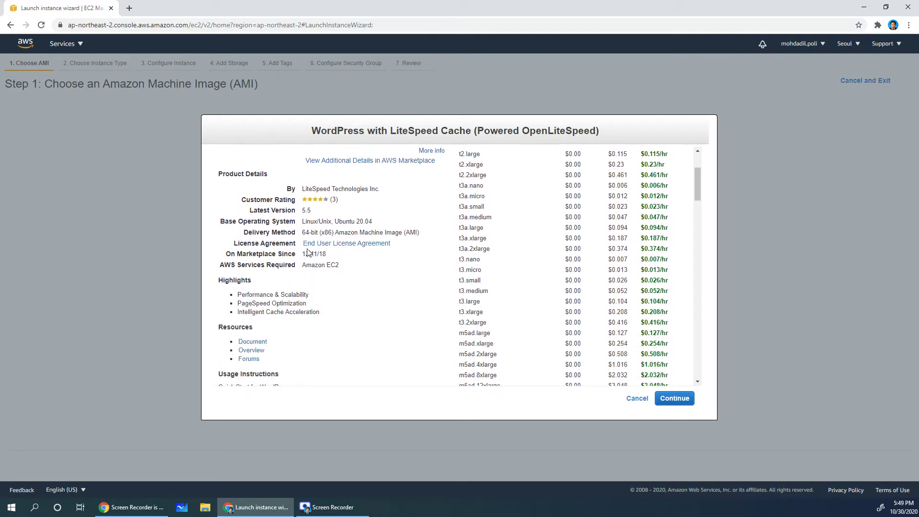
drag(244, 221, 337, 221)
click(354, 222)
scroll(278, 302, down, 4)
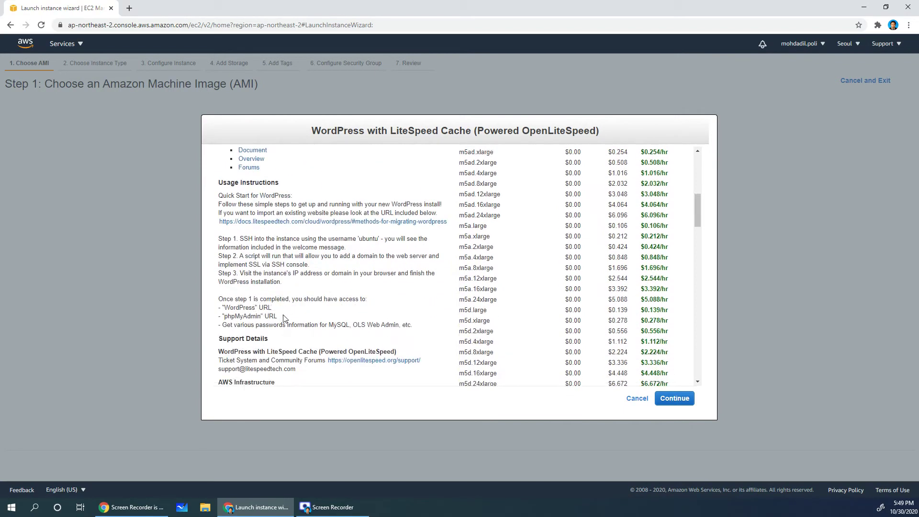
scroll(289, 311, down, 2)
scroll(387, 264, up, 7)
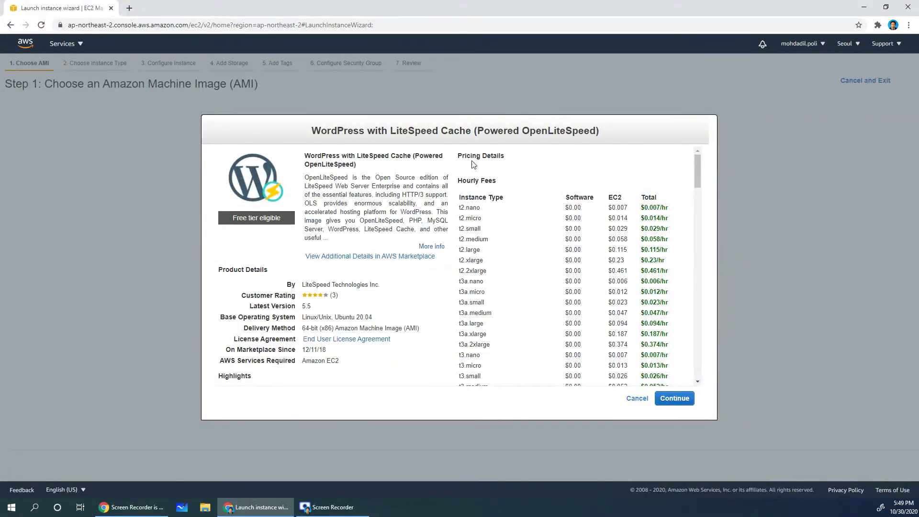
drag(459, 154, 666, 251)
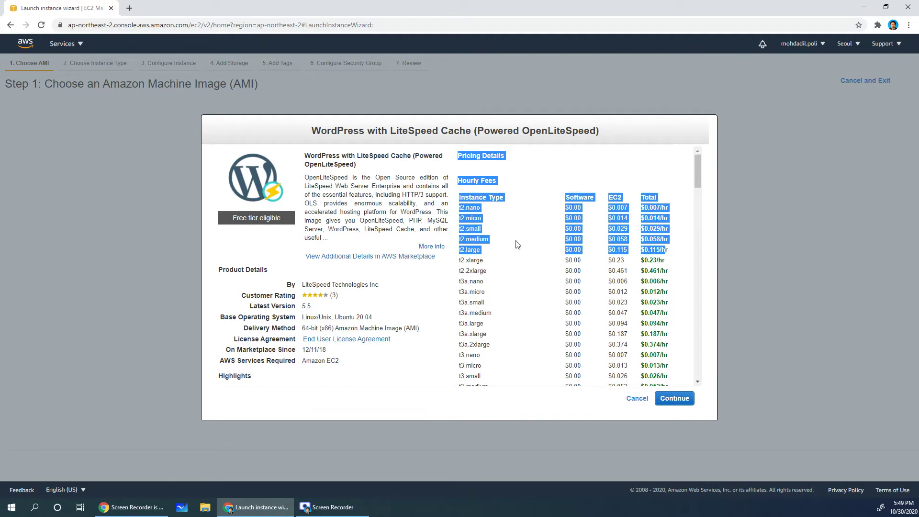
click(462, 209)
drag(461, 208, 660, 218)
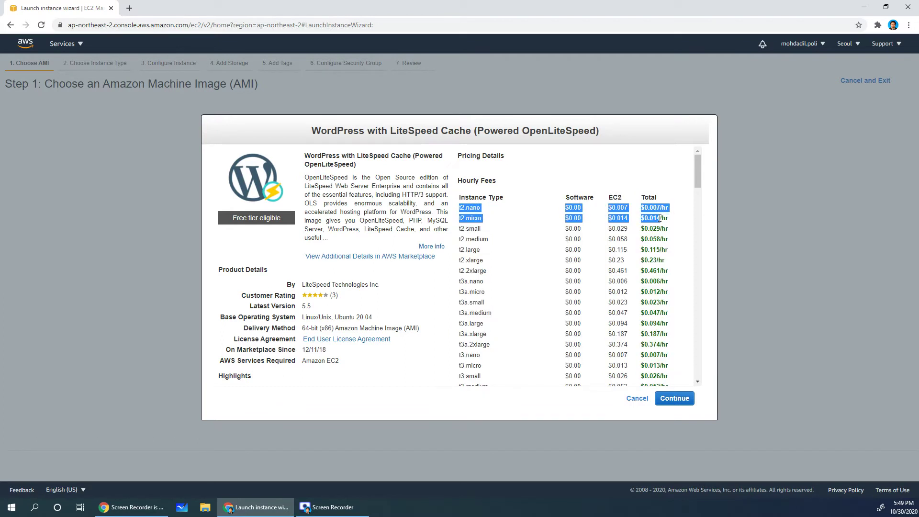
click(461, 219)
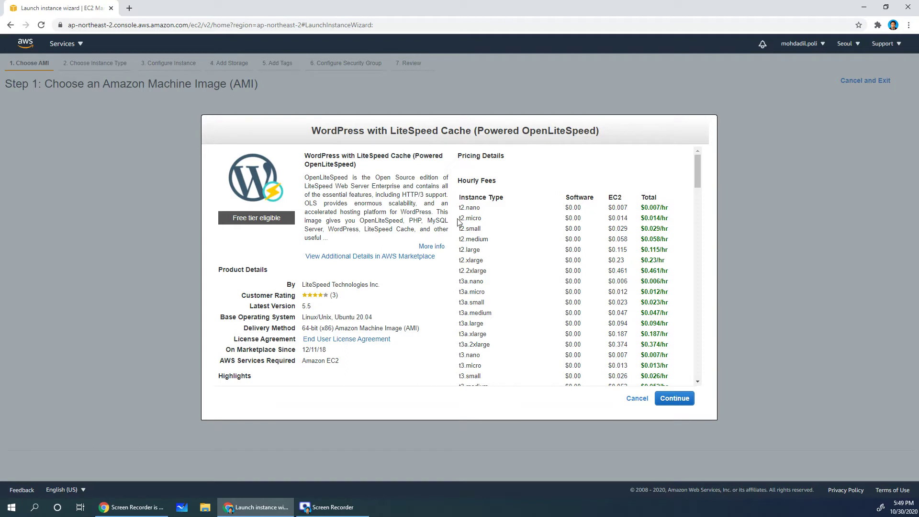
drag(480, 218, 589, 222)
click(643, 219)
drag(668, 218, 642, 220)
click(537, 255)
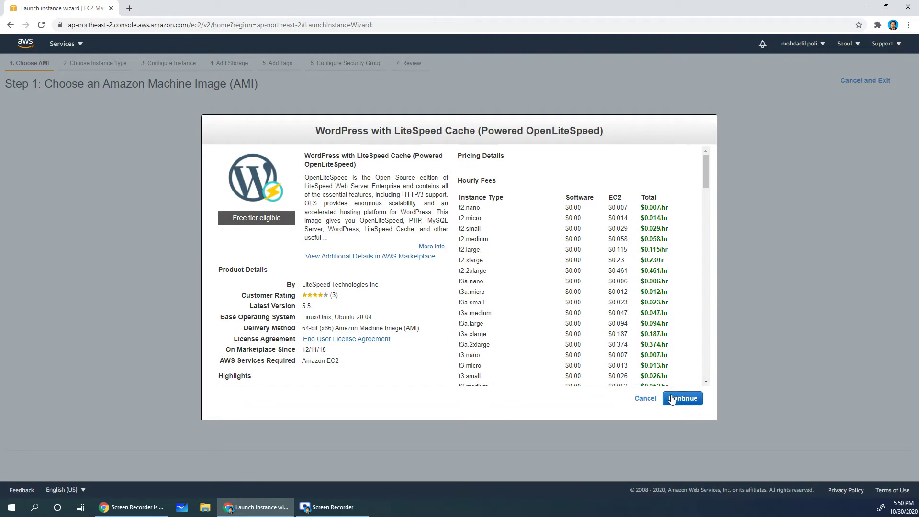
- Continue with the WordPress LiteSpeed image, keeping the free-tier t2.micro type
click(682, 399)
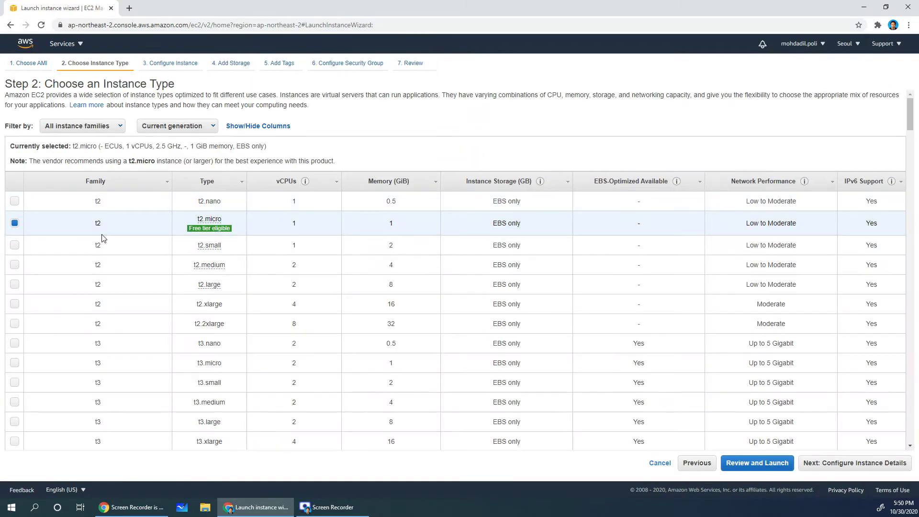
mouse_move(220, 226)
- Pass instance details, keep the 8 GiB root volume, and advance to tags
click(843, 463)
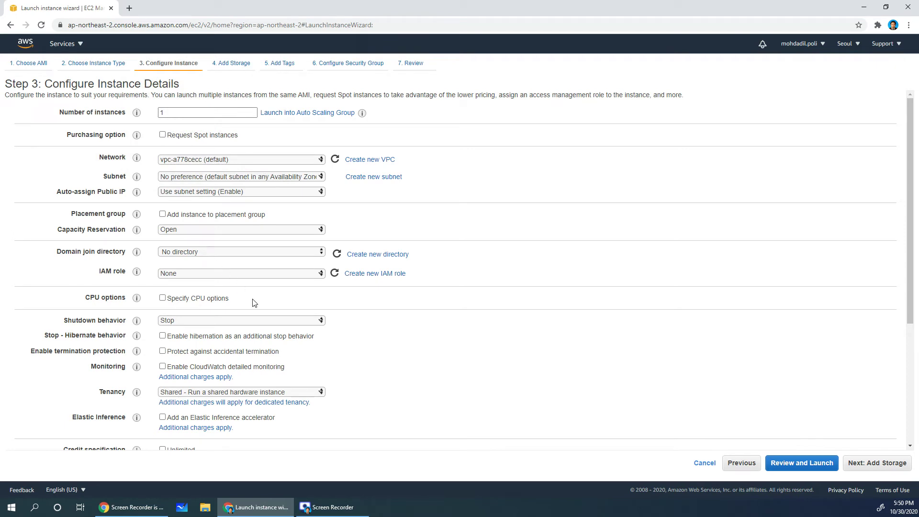
click(877, 463)
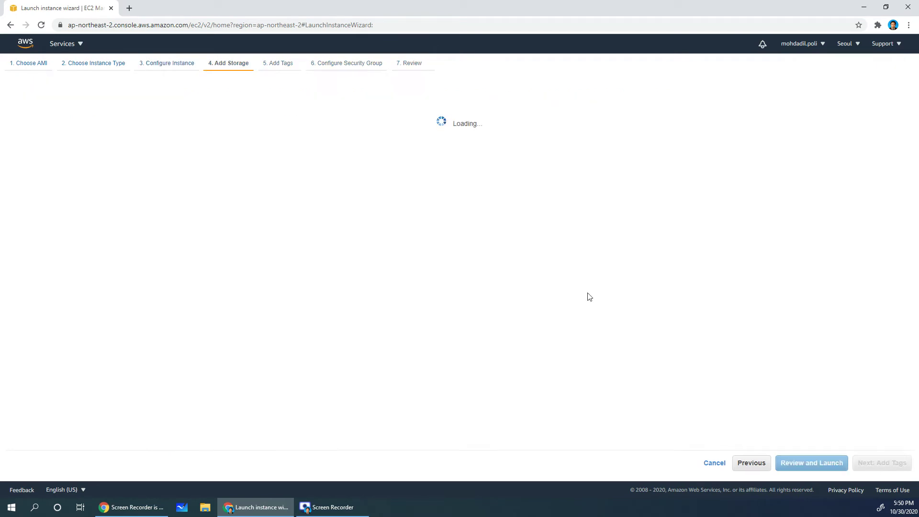
click(258, 165)
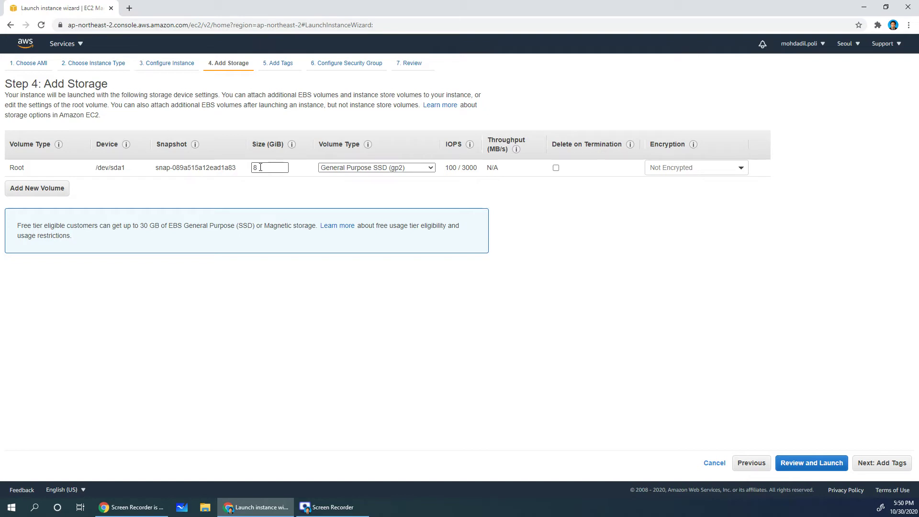
click(881, 473)
- Tag the instance with key Name and value Wordpress, then go to security groups
click(16, 214)
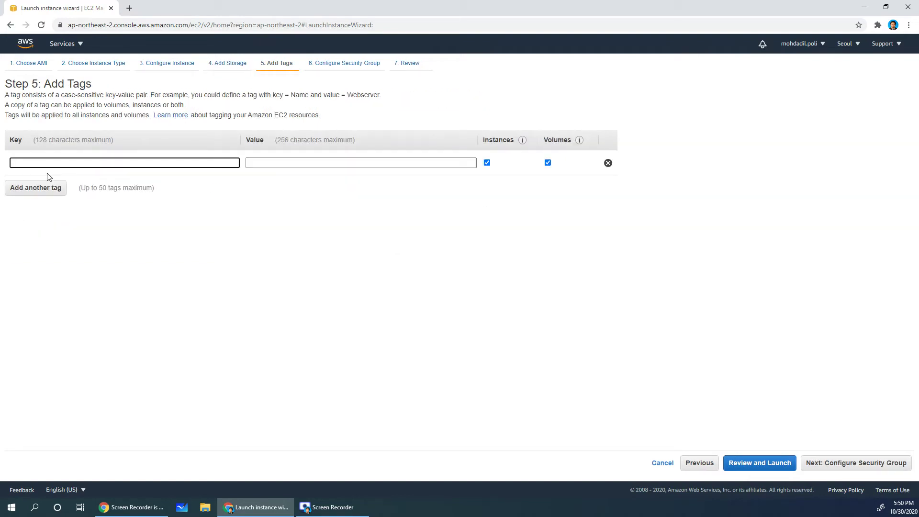
text(Name)
click(35, 176)
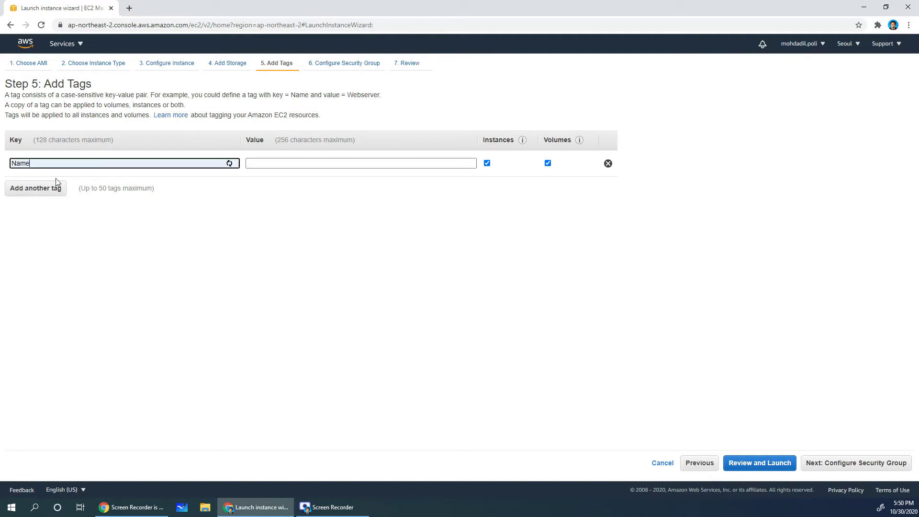
click(265, 163)
text(Wor)
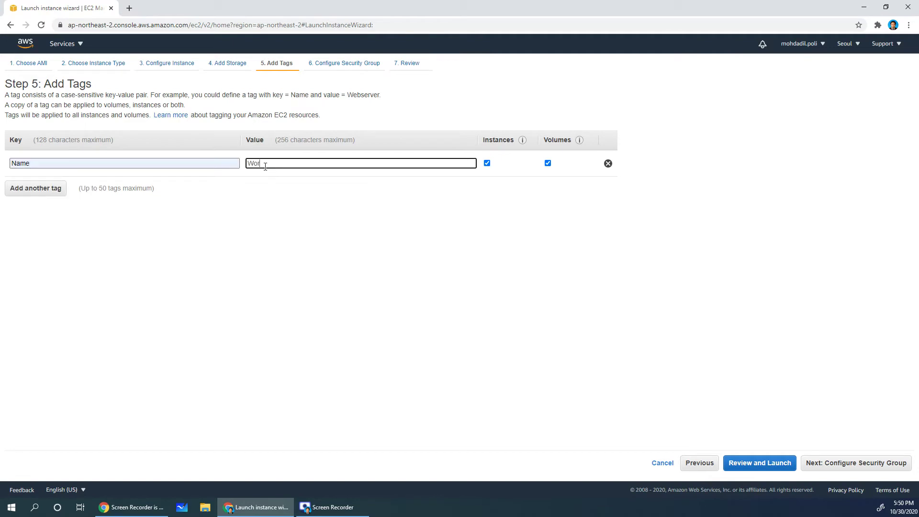
text(dpress)
click(322, 250)
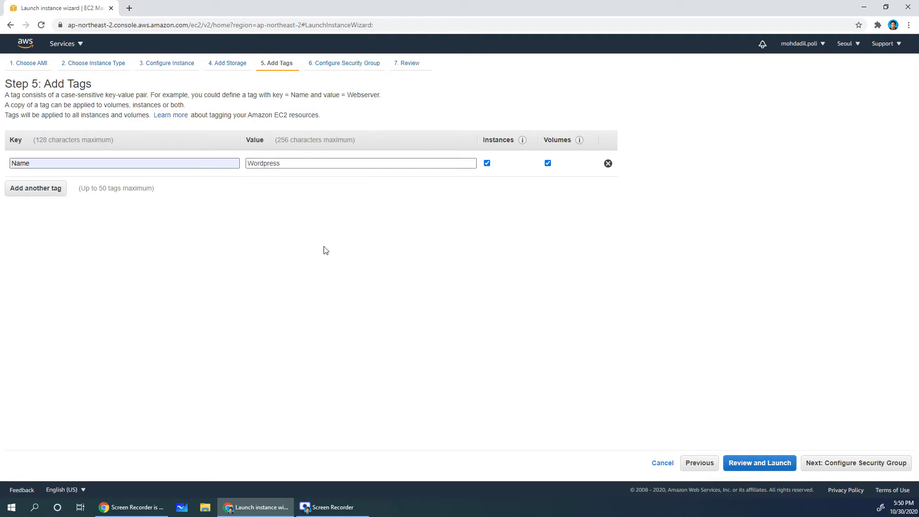
click(836, 463)
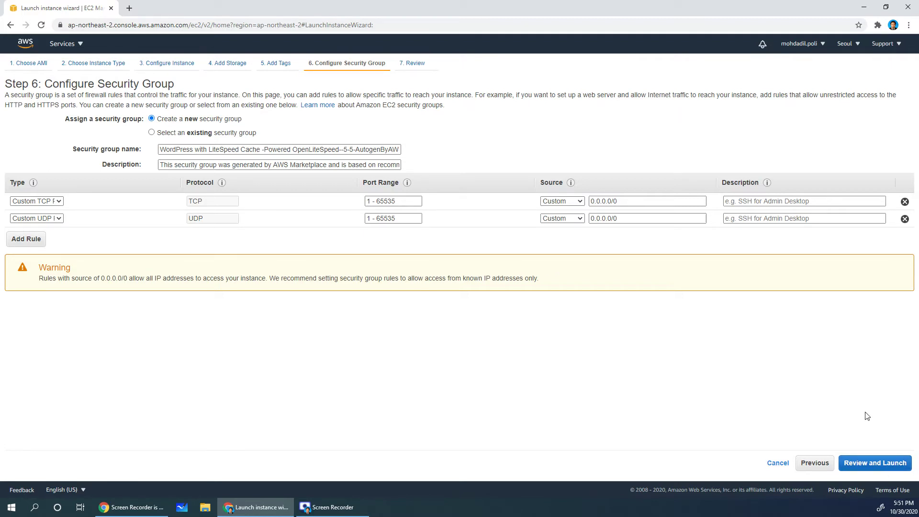
- Launch the instance with a newly created and downloaded 'wordpress' key pair
click(875, 463)
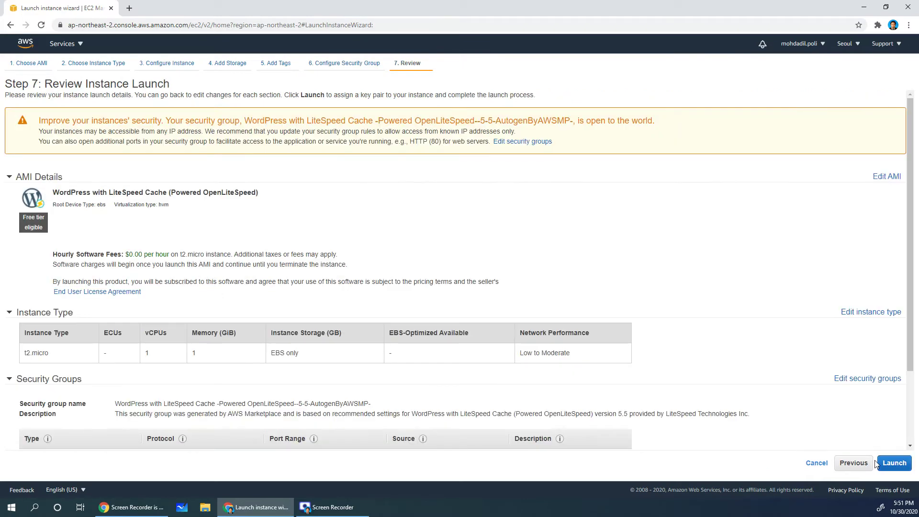
scroll(557, 371, down, 2)
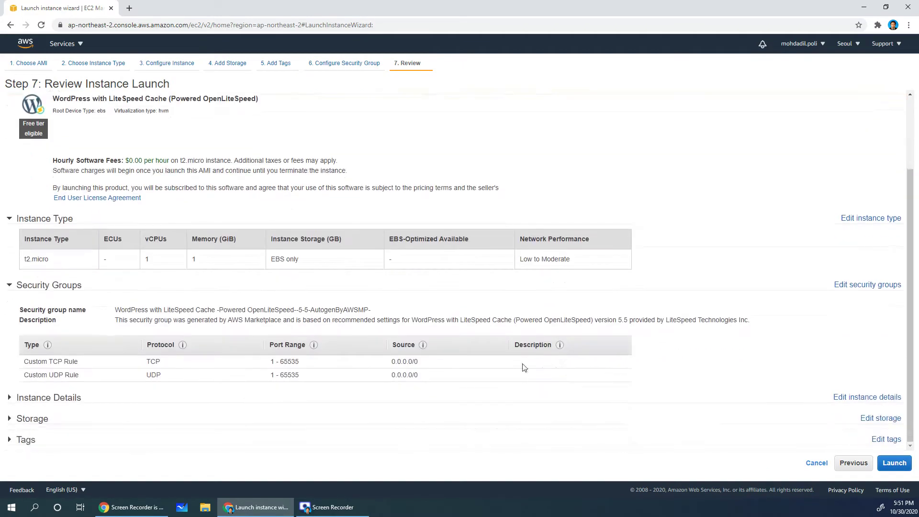
click(894, 462)
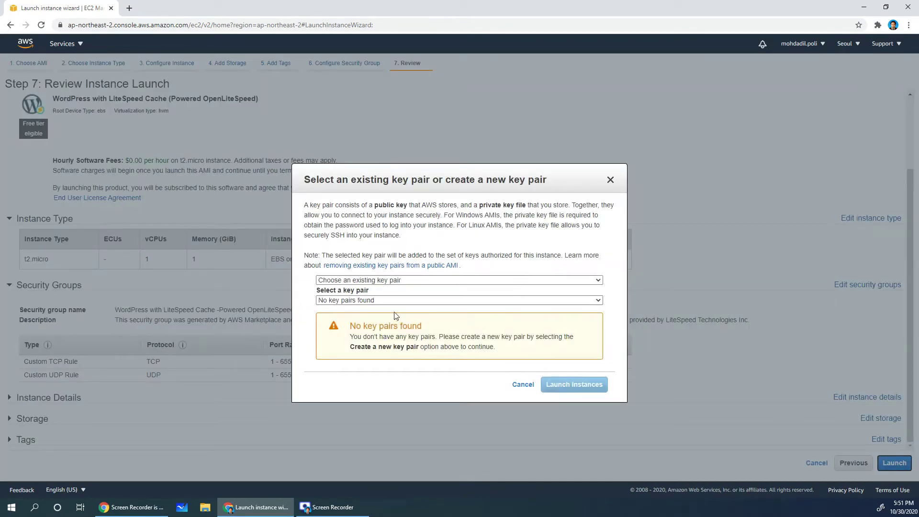
click(378, 282)
click(372, 298)
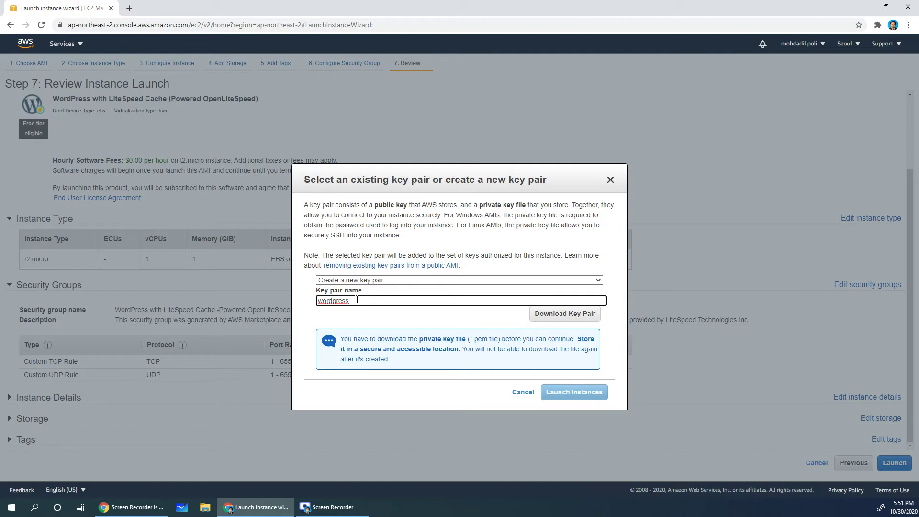
click(541, 321)
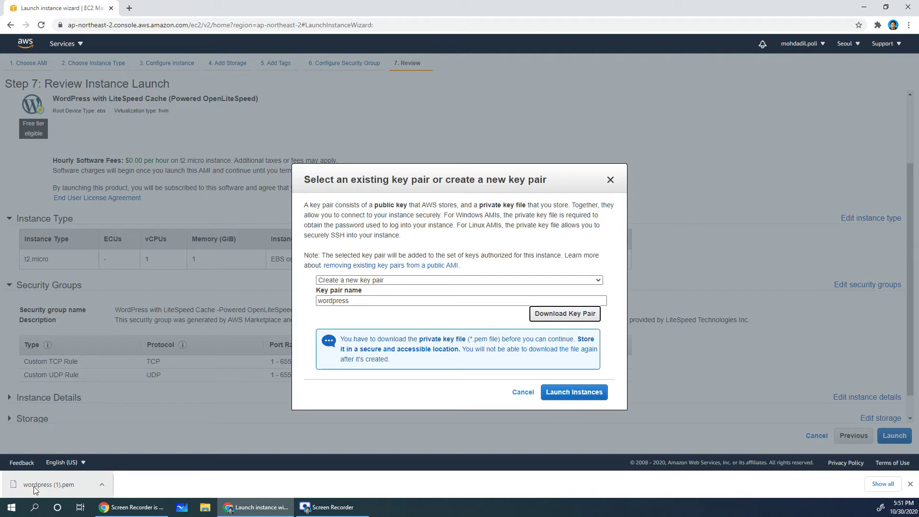
click(576, 393)
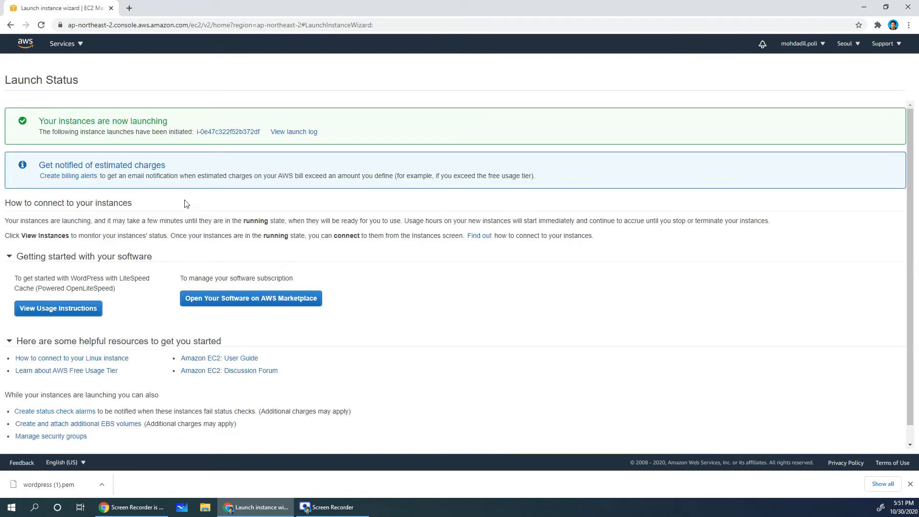
- Skim the WordPress usage instructions, close them, and view the instances list
scroll(222, 268, down, 1)
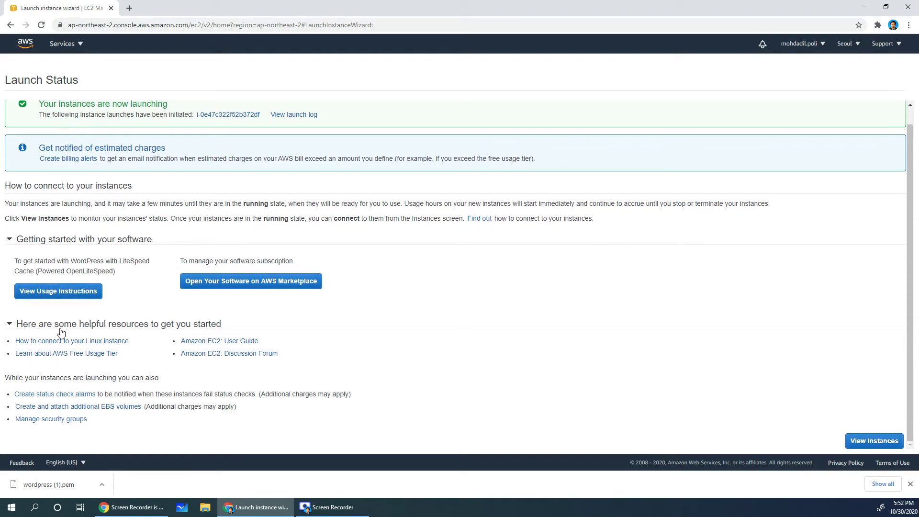
click(61, 299)
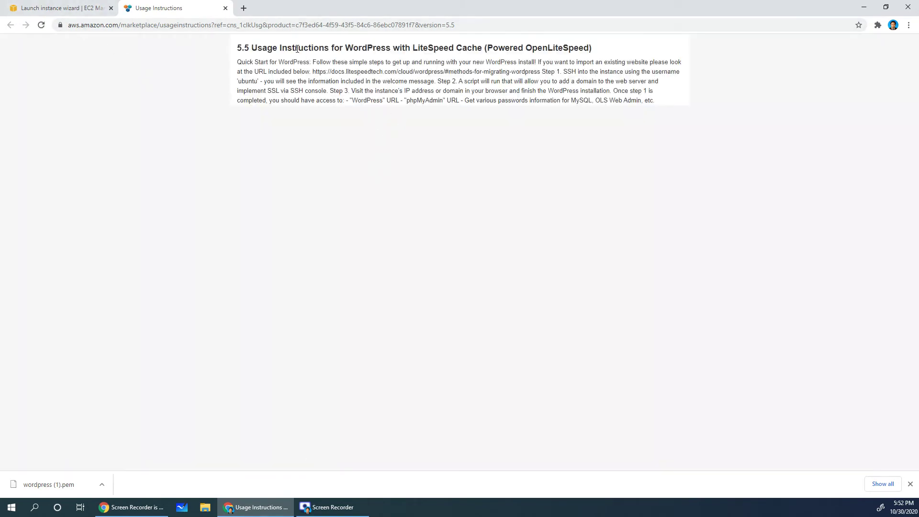
drag(297, 48, 529, 106)
click(516, 96)
drag(312, 48, 457, 62)
click(410, 51)
click(224, 8)
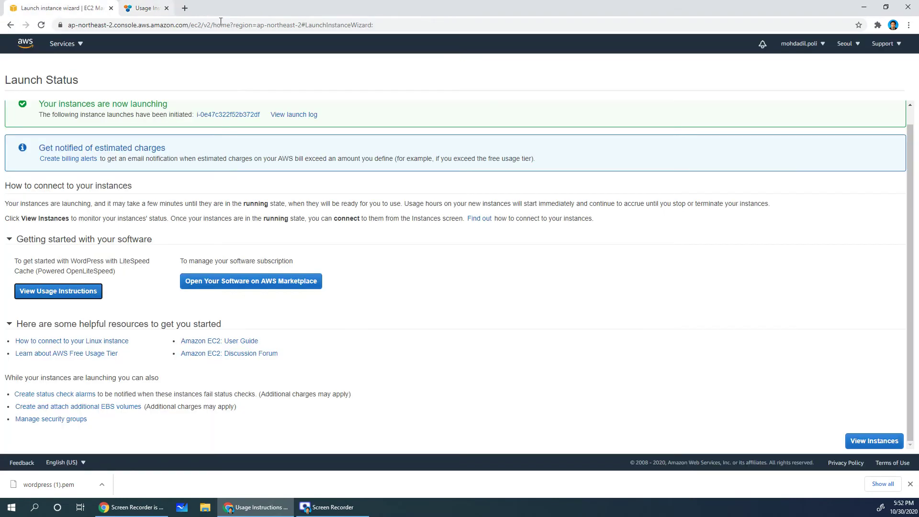
click(879, 445)
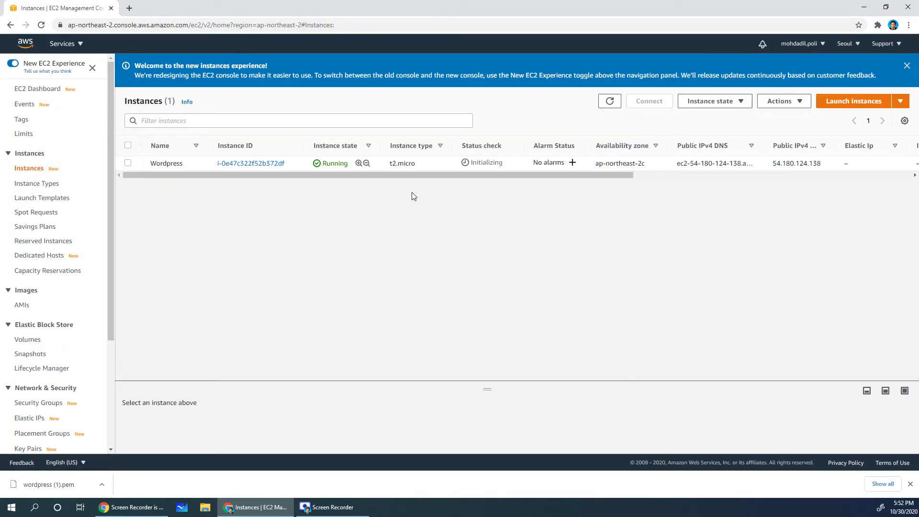
- Dismiss the welcome notice and show the Wordpress instance's details in an enlarged pane
click(907, 65)
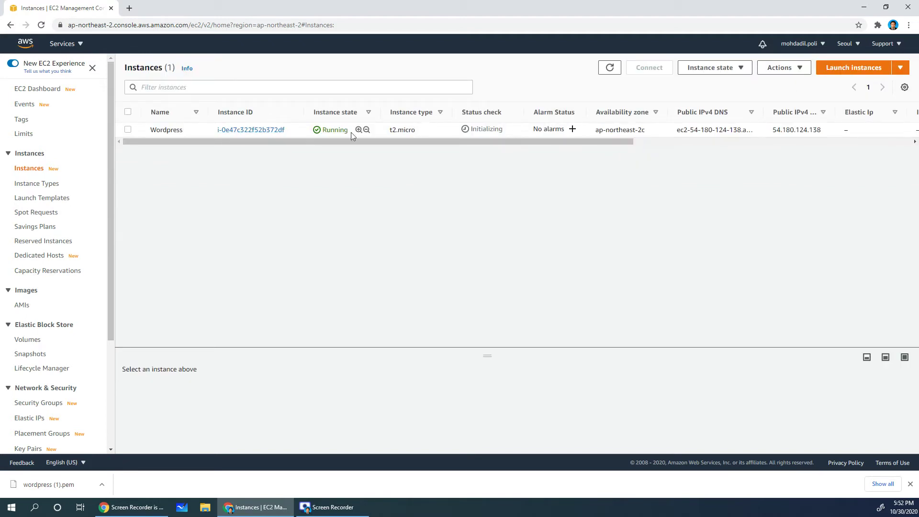
click(401, 131)
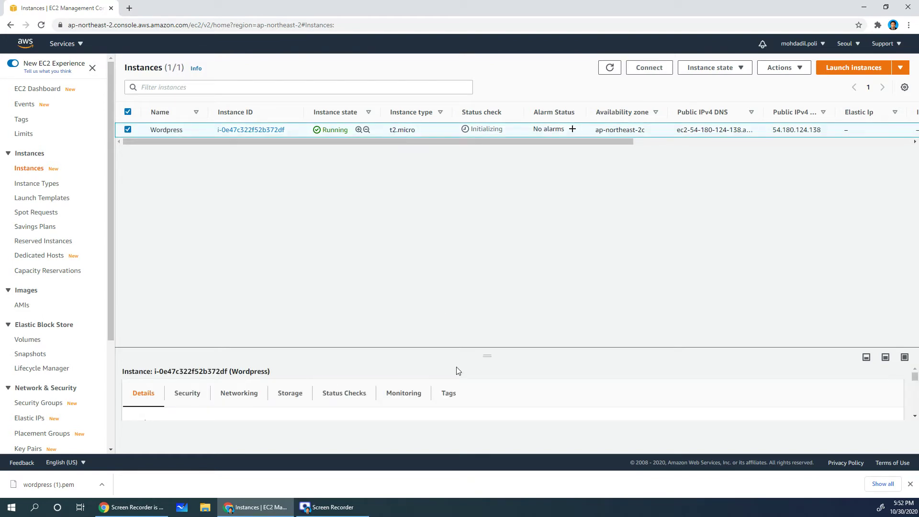
click(884, 358)
scroll(397, 382, down, 2)
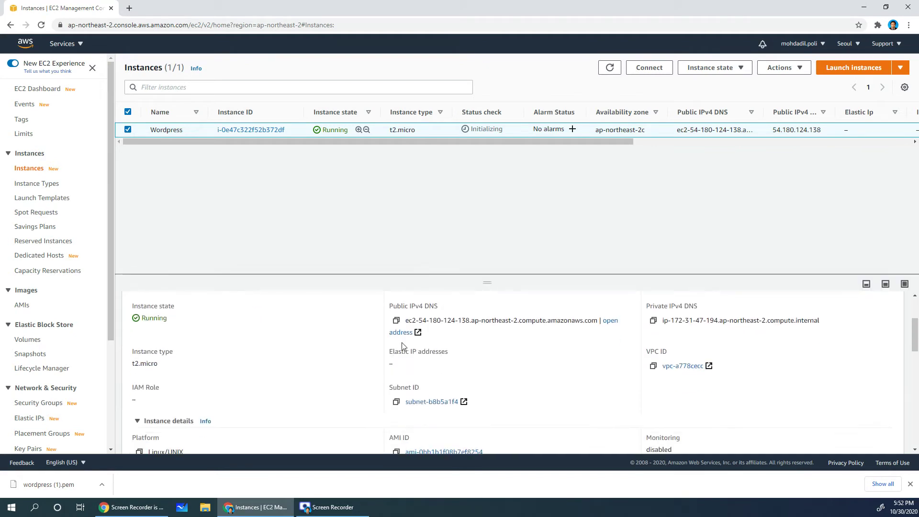
scroll(404, 346, up, 1)
- Copy the public IPv4 address 54.180.124.138 and open a new browser tab
drag(389, 318, 460, 321)
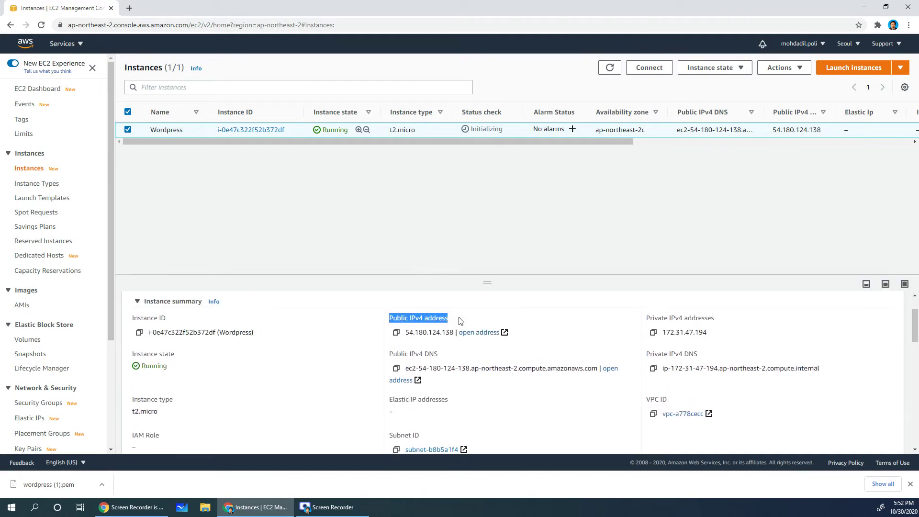
click(419, 320)
drag(388, 319, 459, 321)
click(397, 322)
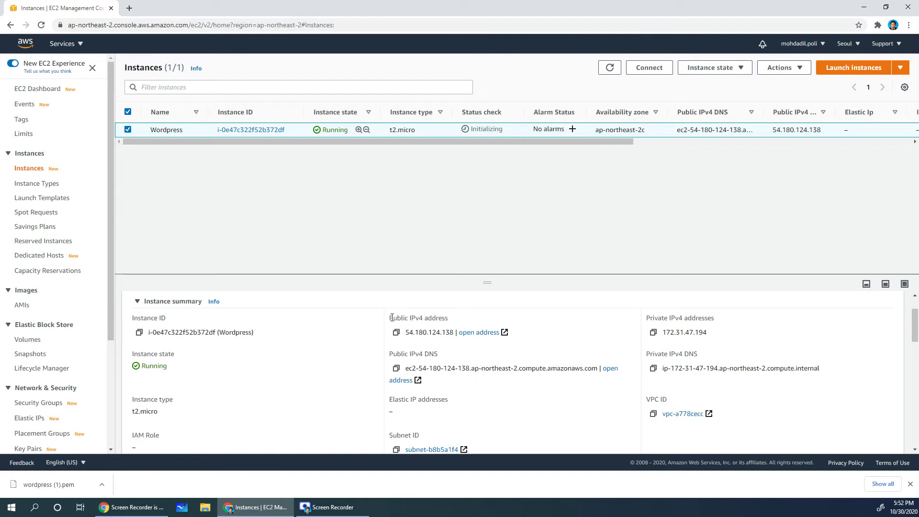
drag(390, 319, 454, 321)
click(397, 321)
click(395, 332)
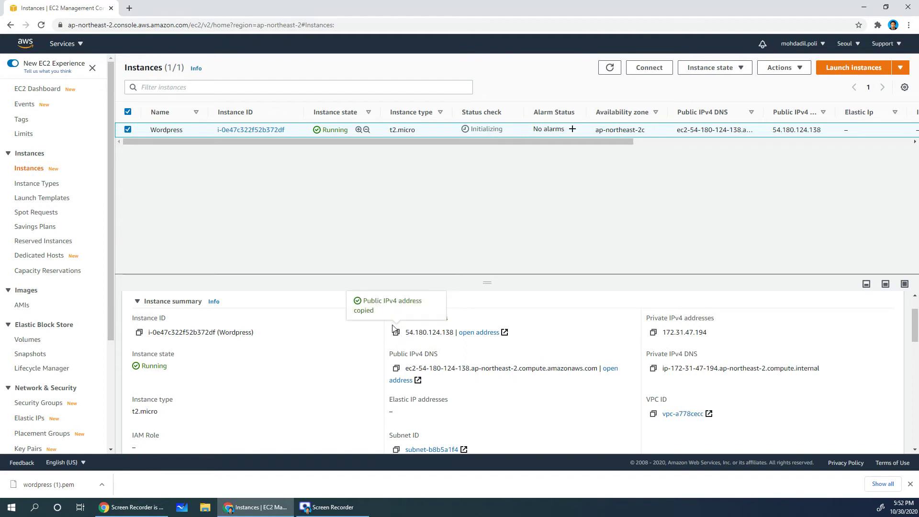
click(129, 10)
right_click(135, 24)
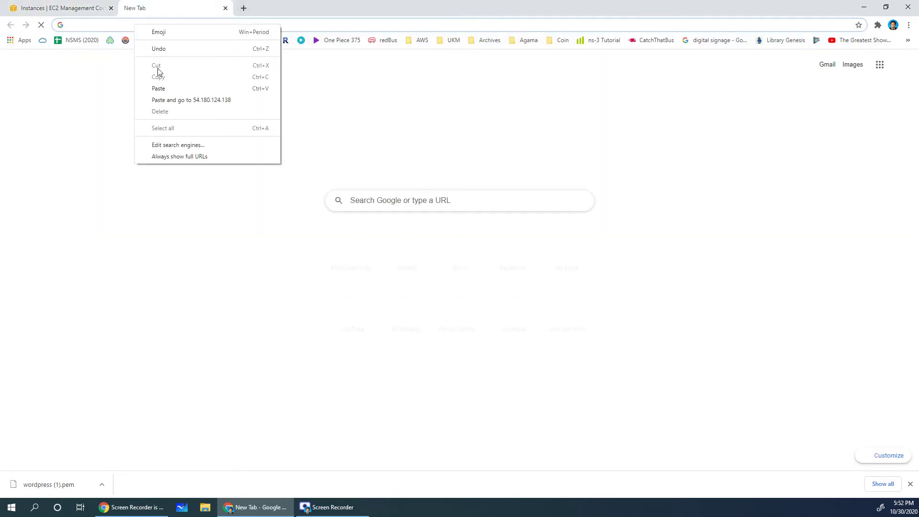
- Paste and load 54.180.124.138, reloading until the OpenLiteSpeed page appears
click(163, 98)
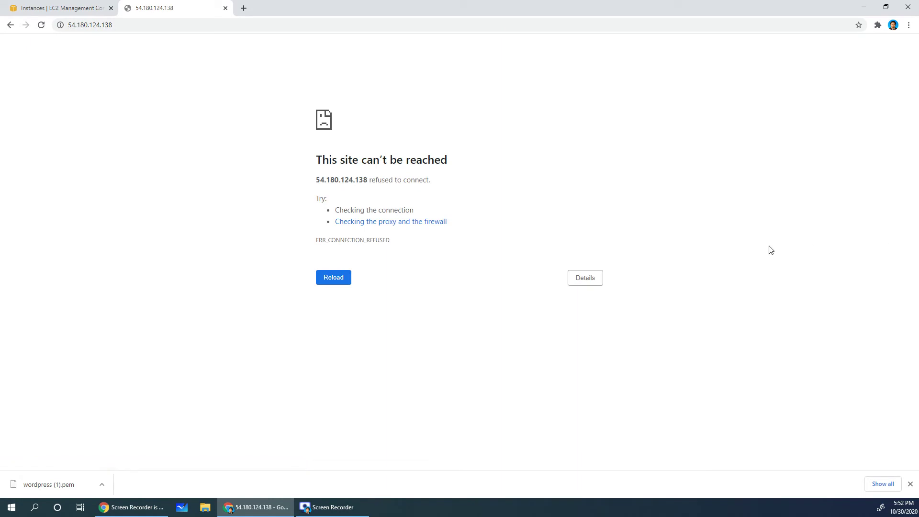
key(F5)
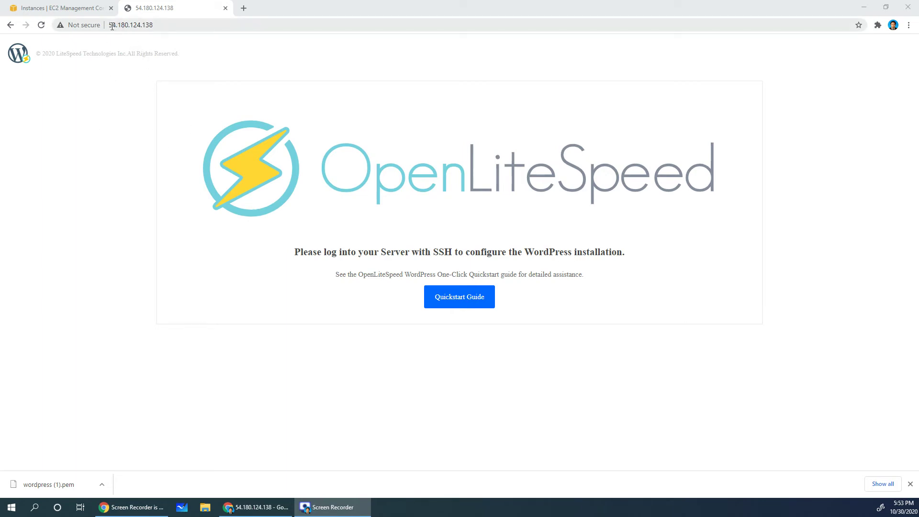
drag(112, 26, 153, 25)
click(154, 25)
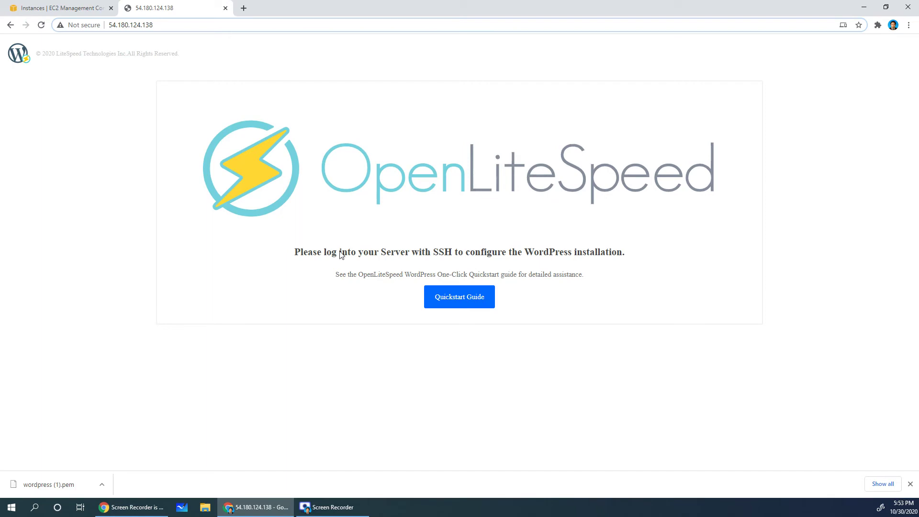
- Point out the SSH login requirement for WordPress setup, then return to the EC2 tab
drag(328, 252, 474, 253)
drag(405, 253, 507, 253)
drag(524, 253, 612, 252)
click(570, 255)
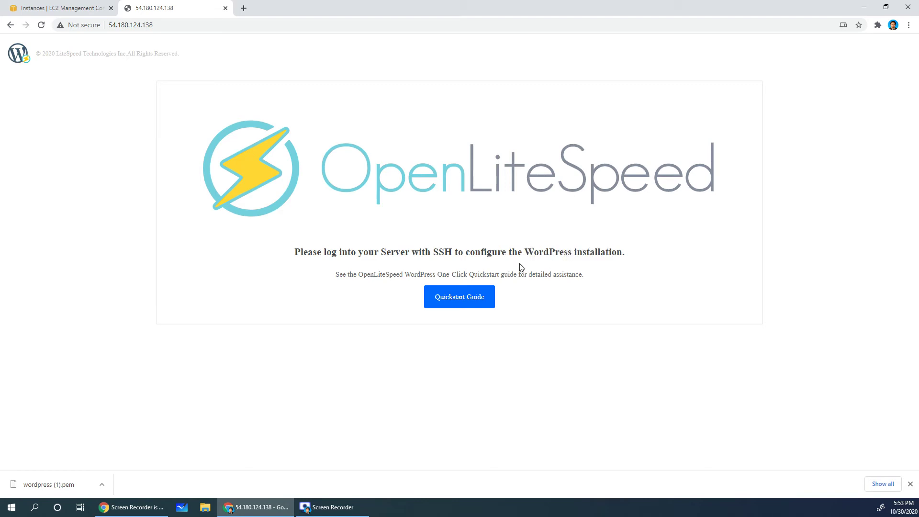
click(55, 7)
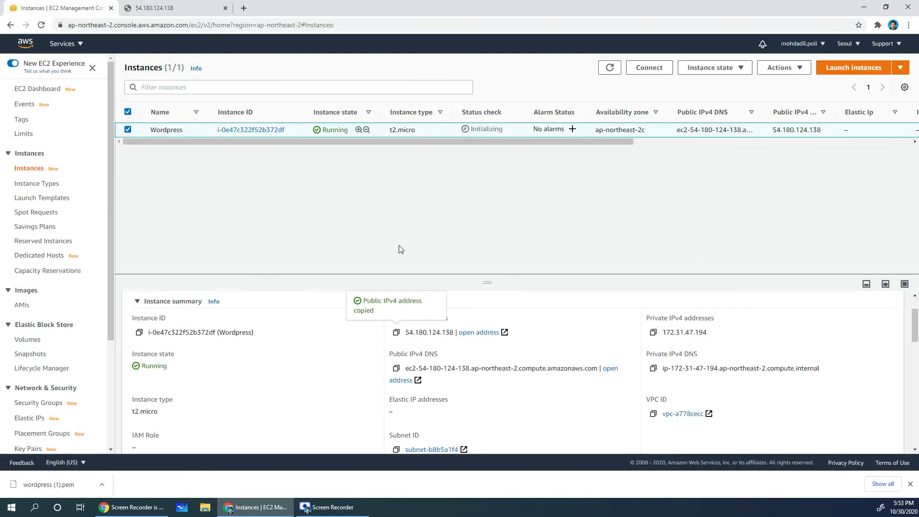
- Open Connect to instance for Wordpress, check the SSH client tab, then return to EC2 Instance Connect as root
right_click(317, 131)
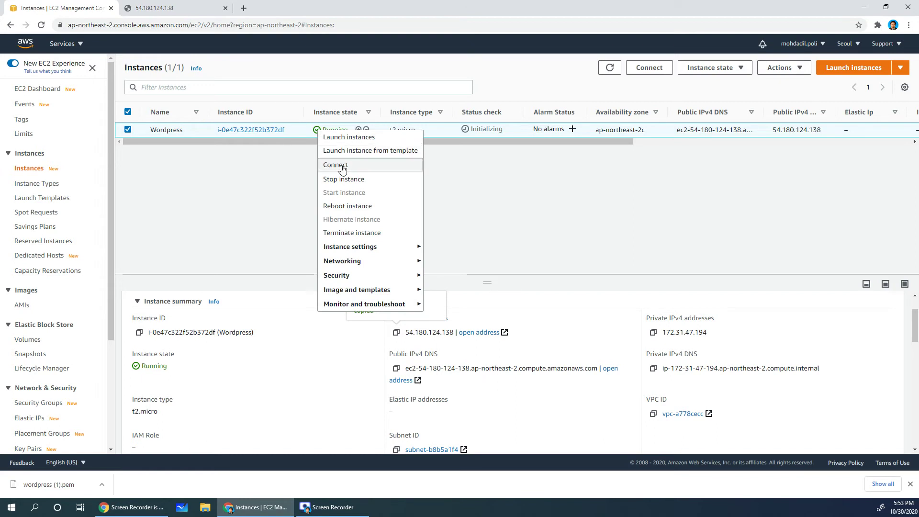
click(666, 71)
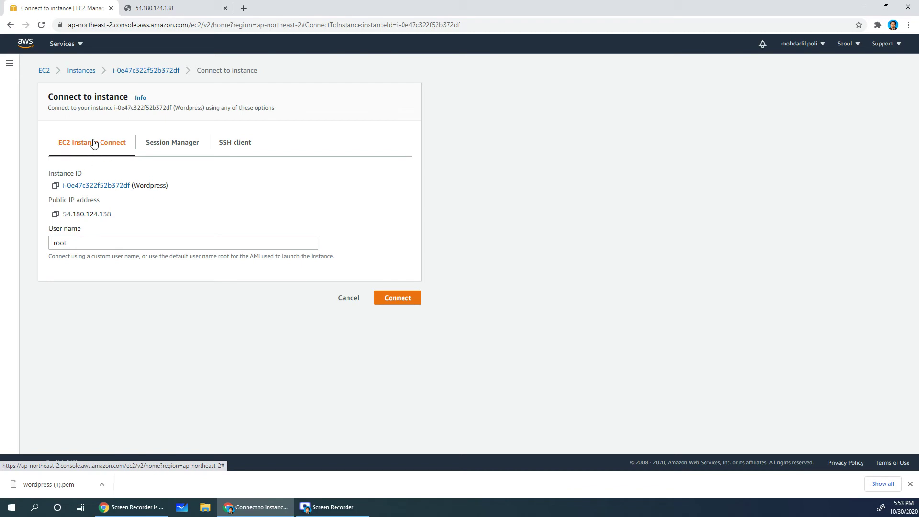
click(248, 156)
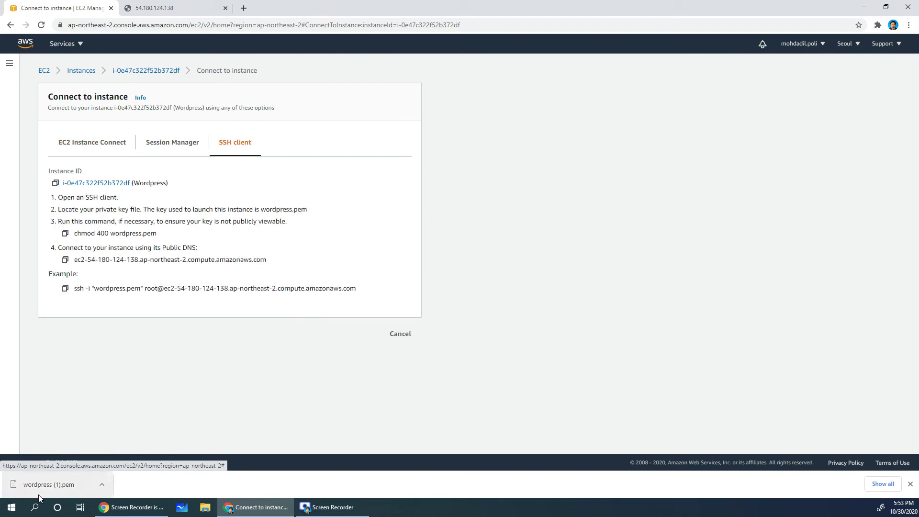
click(910, 484)
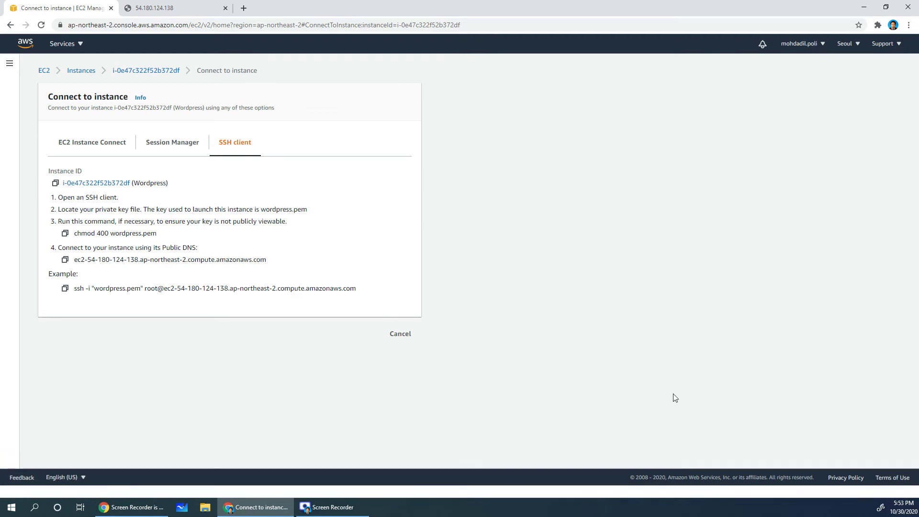
click(96, 145)
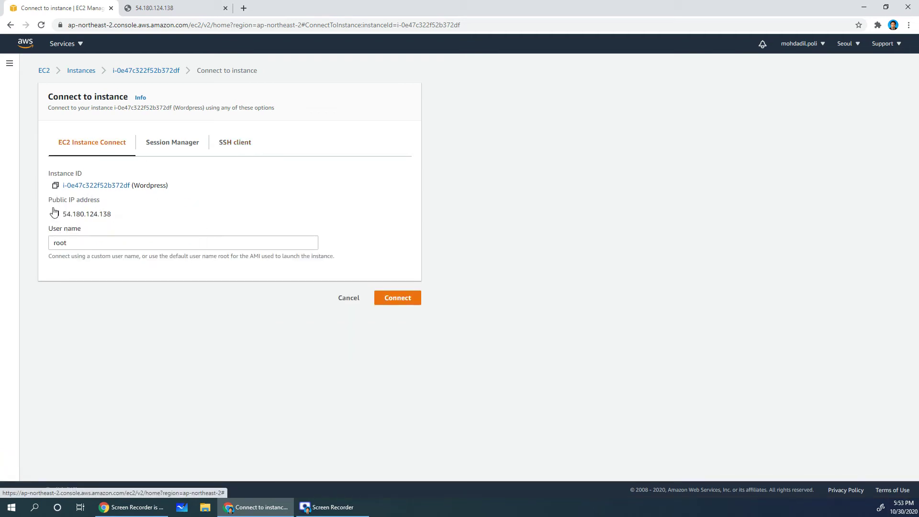
- Start a root EC2 Instance Connect session, then reload 54.180.124.138 to reach the WordPress installer
click(399, 298)
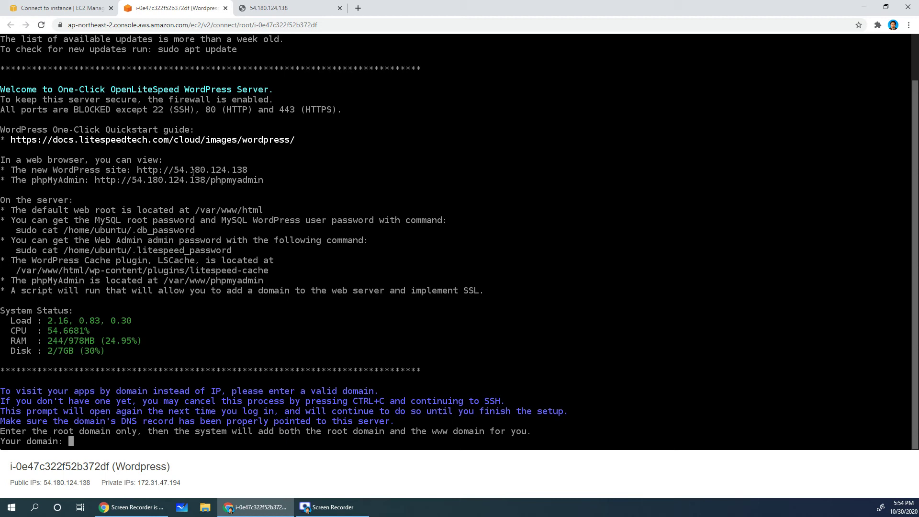
click(240, 8)
click(41, 26)
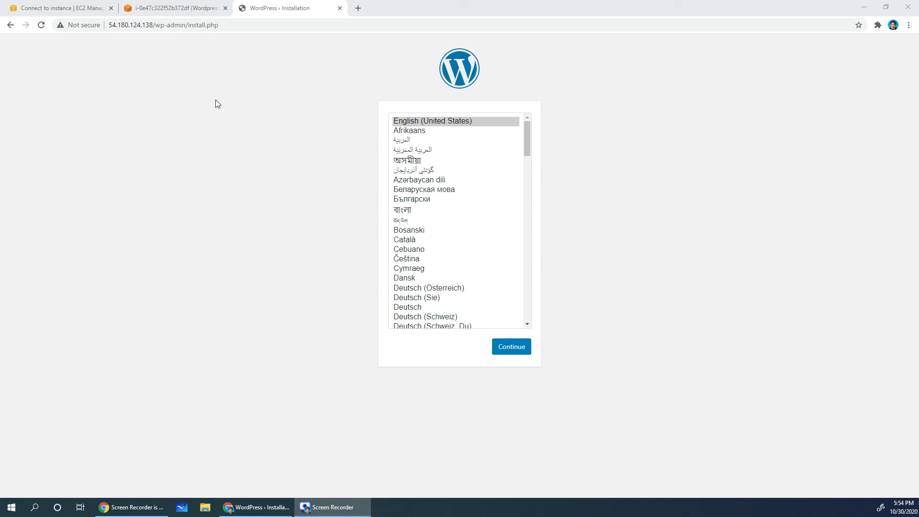
- Return to the Instance Connect terminal waiting at the 'Your domain:' prompt
click(169, 13)
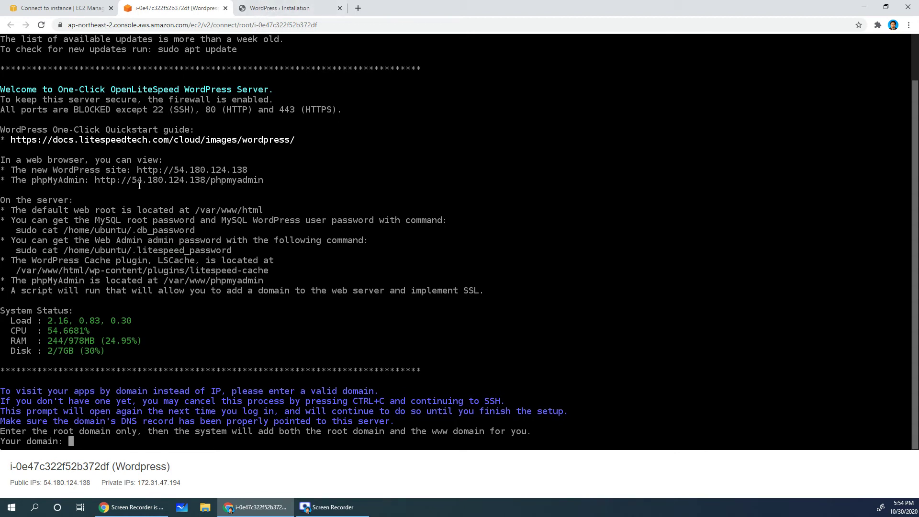
- Enter mohdadil.com at the domain prompt in place of the pasted server IP
drag(132, 180, 203, 181)
key(ctrl+v)
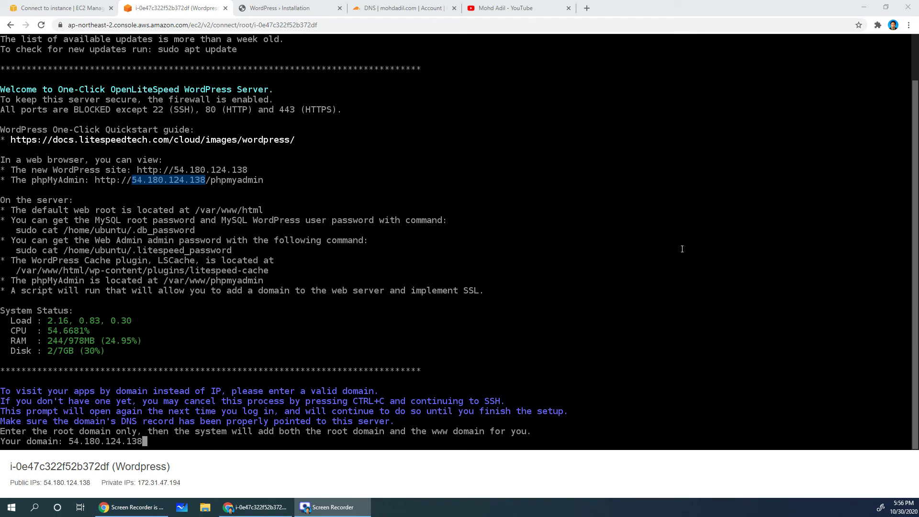
click(525, 314)
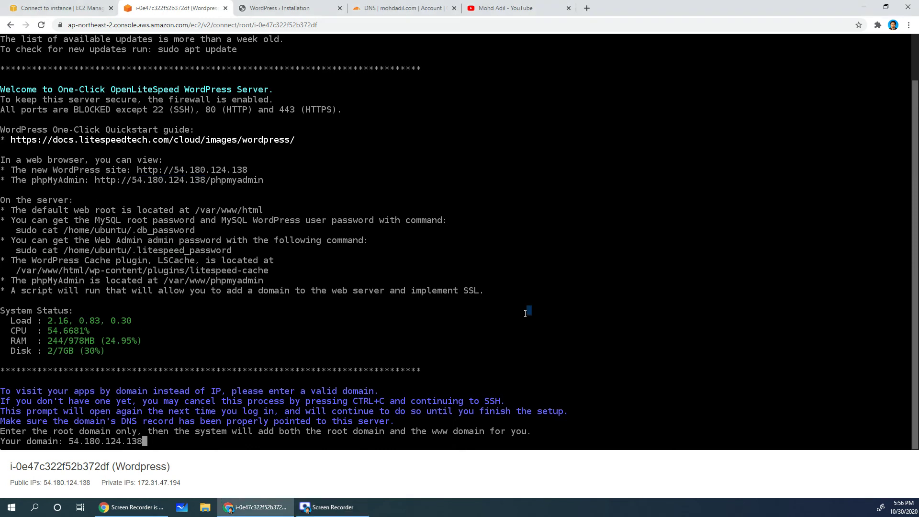
key(BackSpace)
key(BackSpace)
key(BackSpace)
key(BackSpace)
key(BackSpace)
key(BackSpace)
key(BackSpace)
key(BackSpace)
key(BackSpace)
key(BackSpace)
key(BackSpace)
key(BackSpace)
key(BackSpace)
key(BackSpace)
text(mohdadil.com)
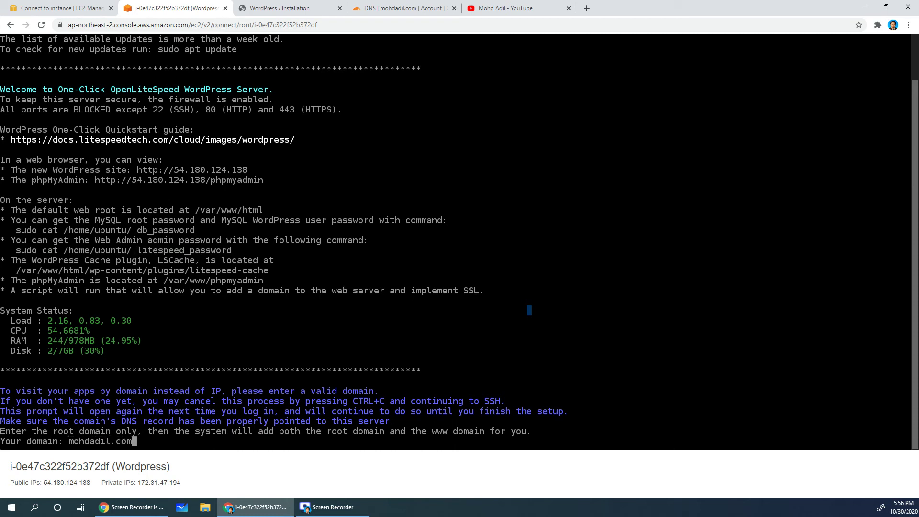
key(Return)
- Confirm the domain with y, accept Let's Encrypt with y, and select the IP 54.180.124.138
text(y)
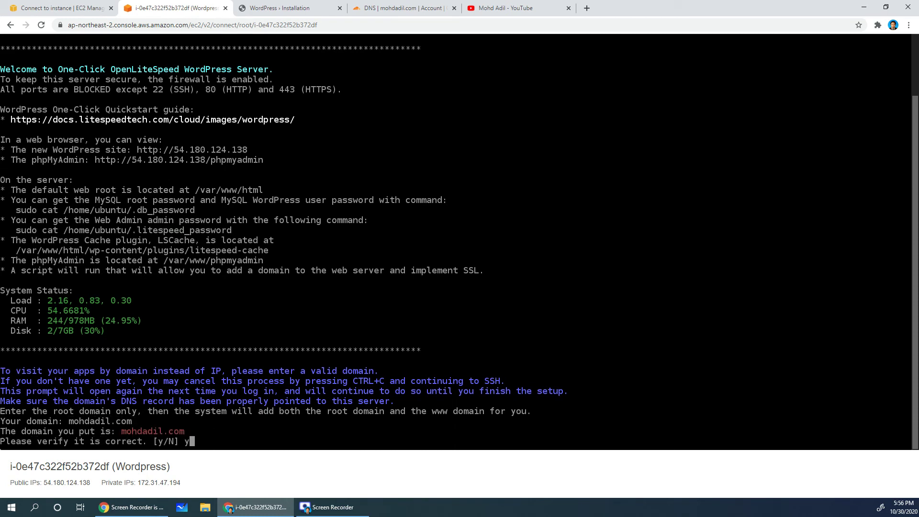
key(Return)
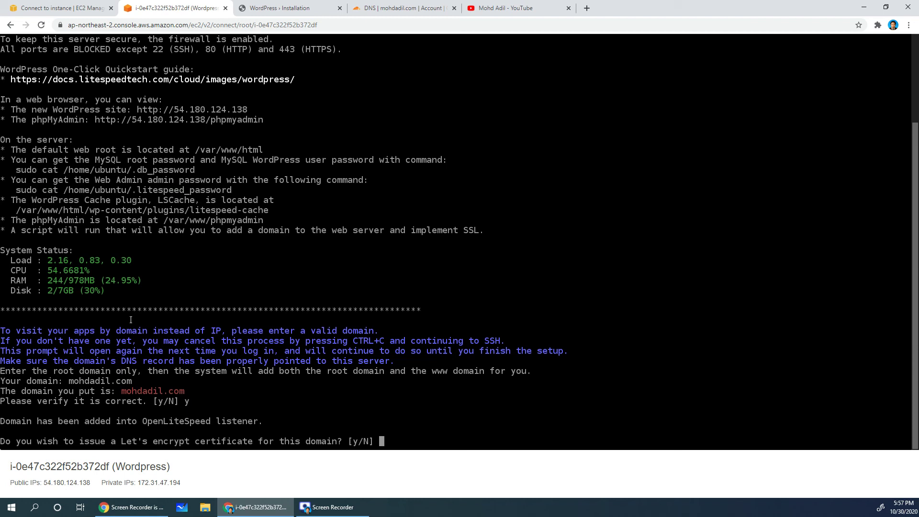
text(y)
key(Return)
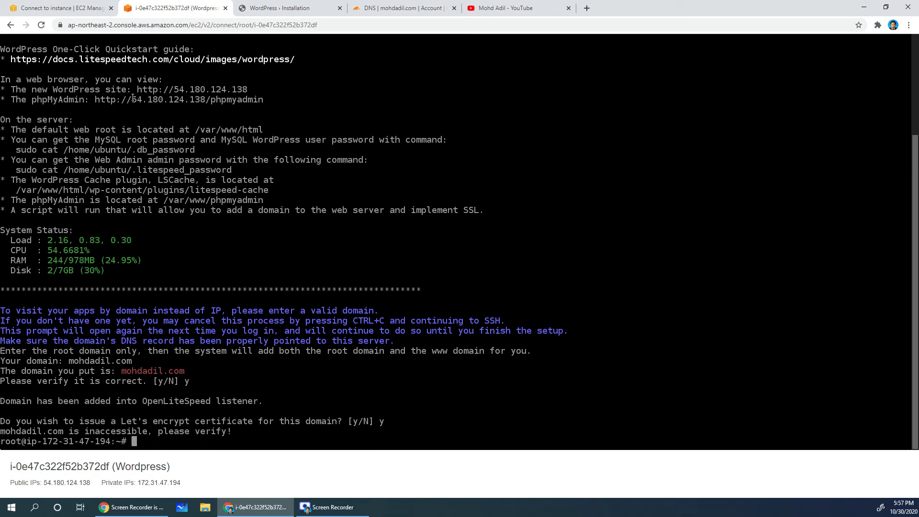
drag(132, 99, 204, 99)
key(ctrl+c)
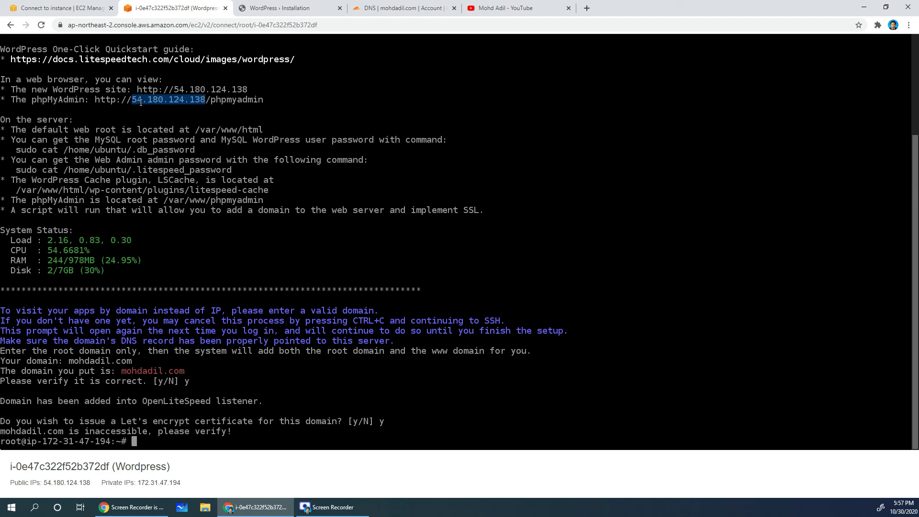
- In mohdadil.com's Cloudflare DNS, save an A record named @ pointing to 54.180.124.138
click(407, 9)
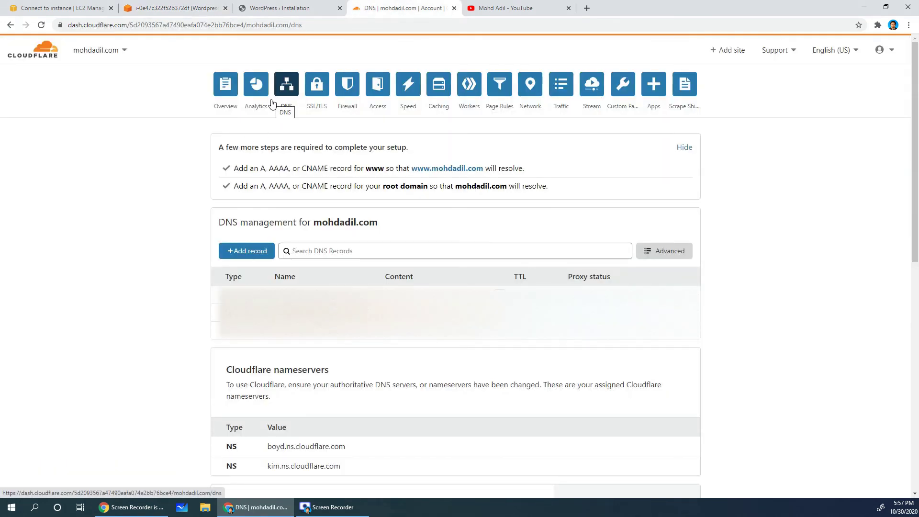
click(240, 251)
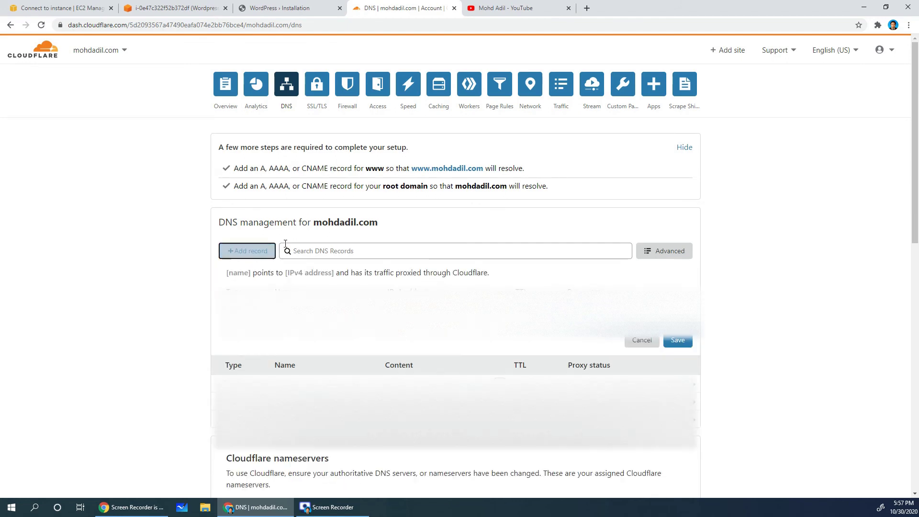
click(334, 309)
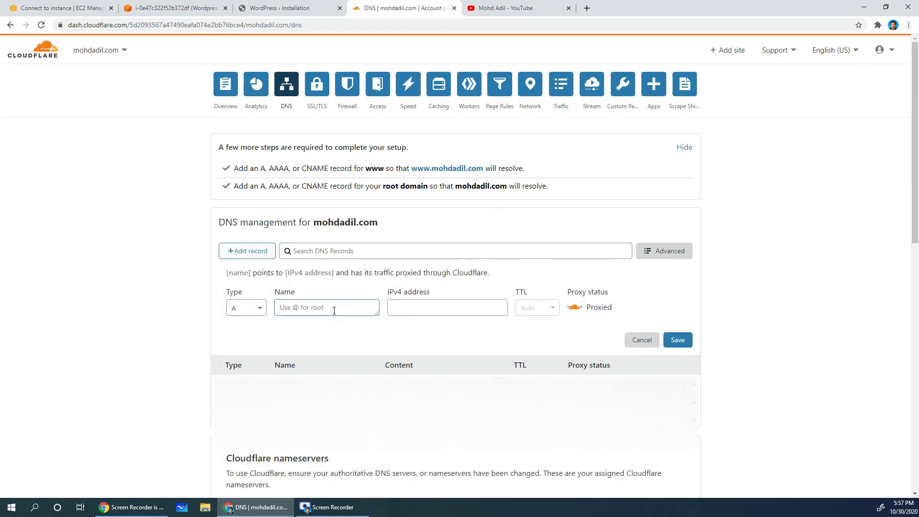
text(@)
click(405, 309)
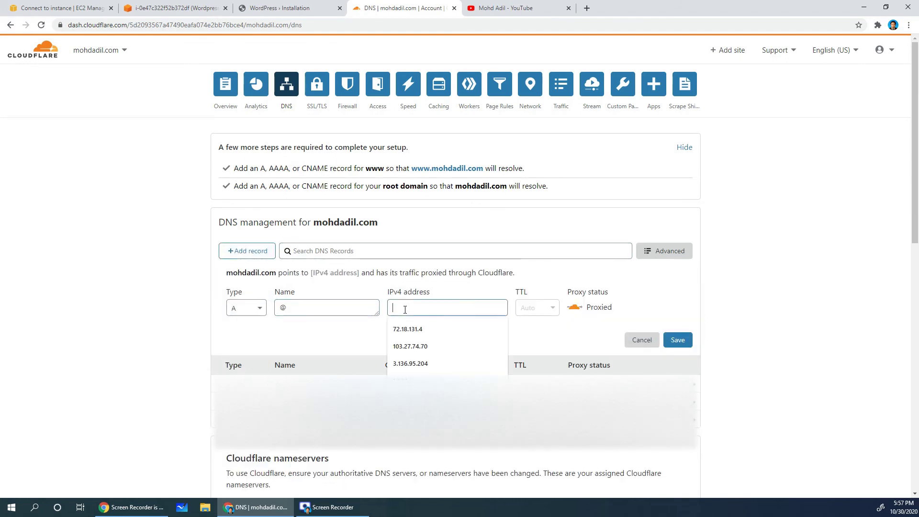
key(ctrl+v)
click(678, 340)
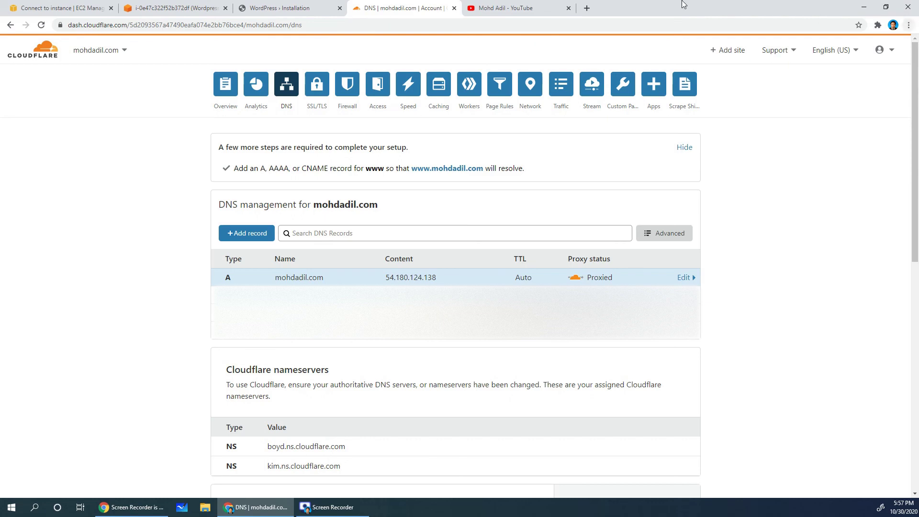
click(569, 7)
- Load mohdadil.com in a new incognito window and continue the installer in English
click(908, 25)
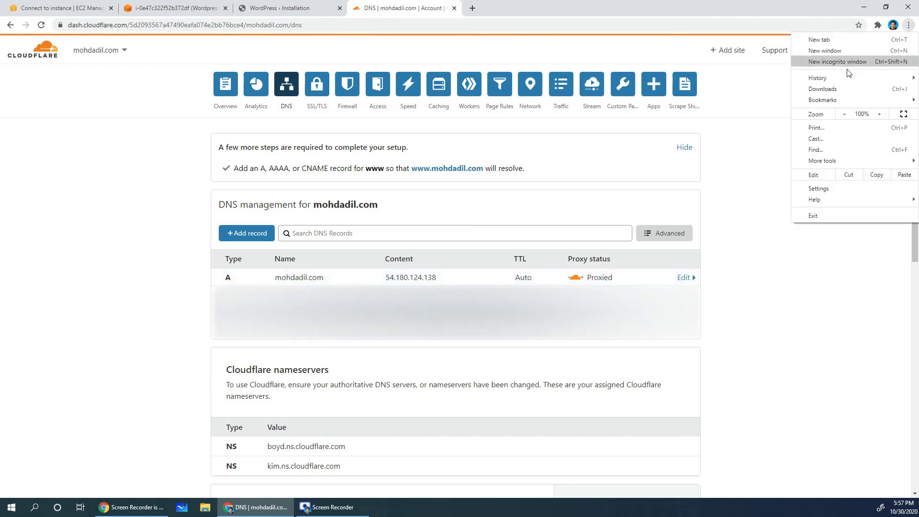
click(848, 69)
text(mohdadil)
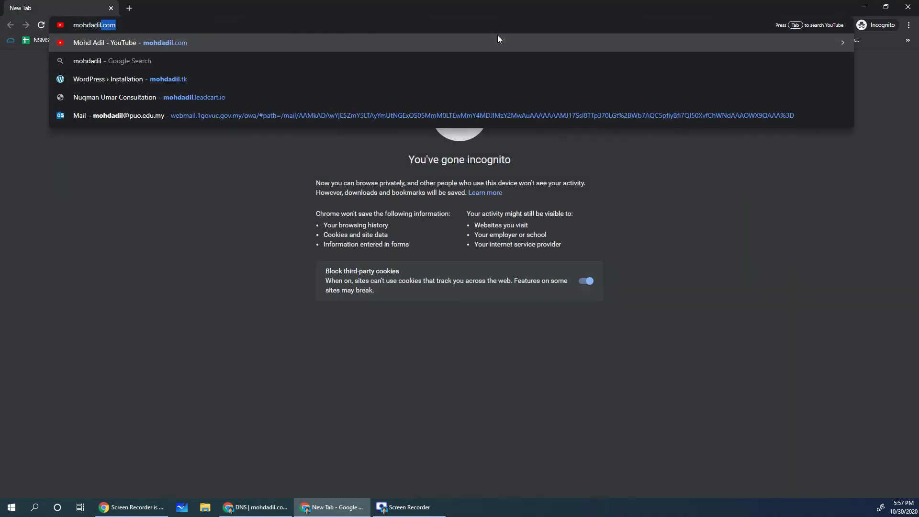
key(Return)
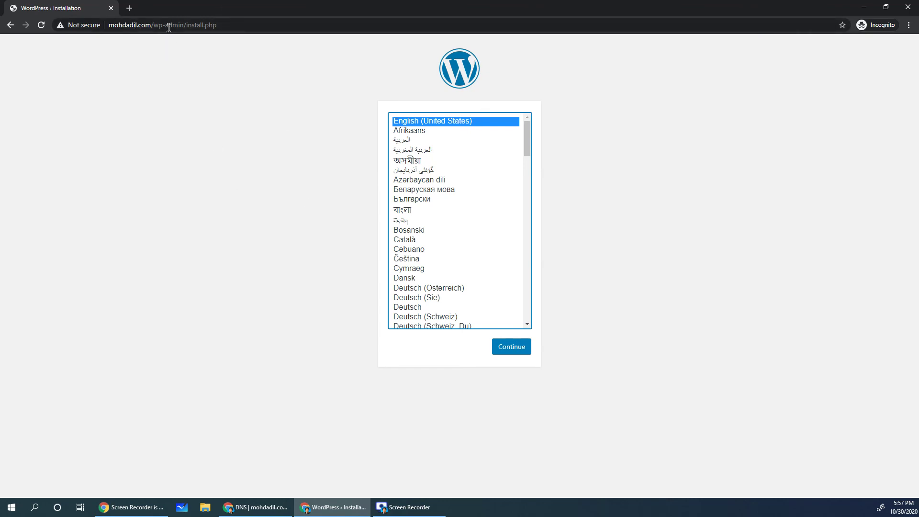
click(496, 347)
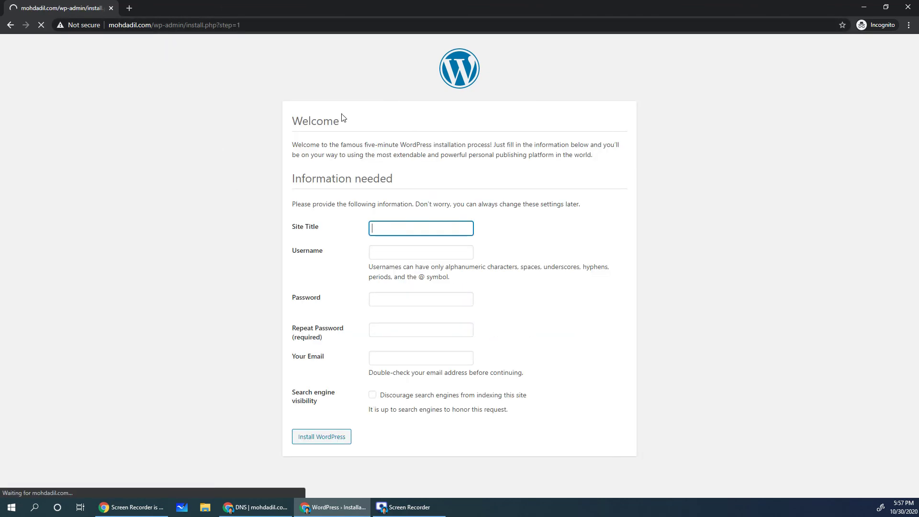
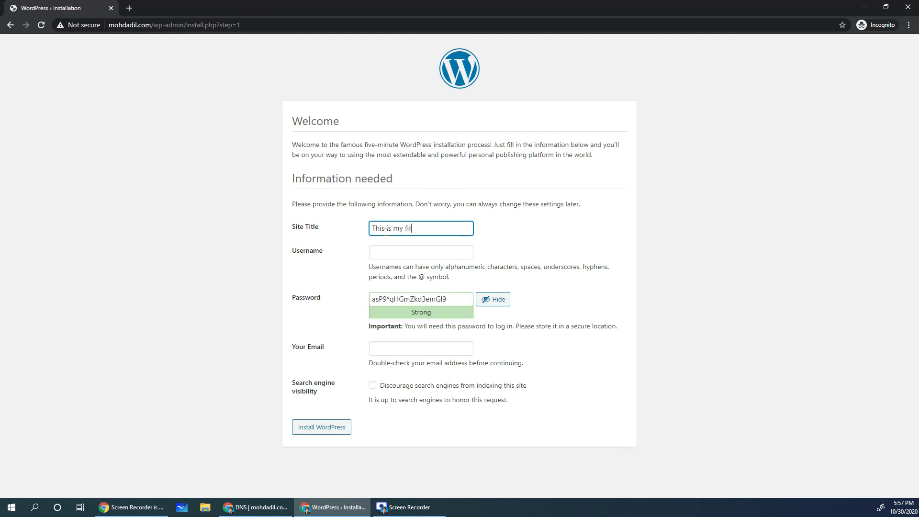
- Install WordPress titled 'This is my first blog' with an admin username, confirmed weak password and e-mail
key(Tab)
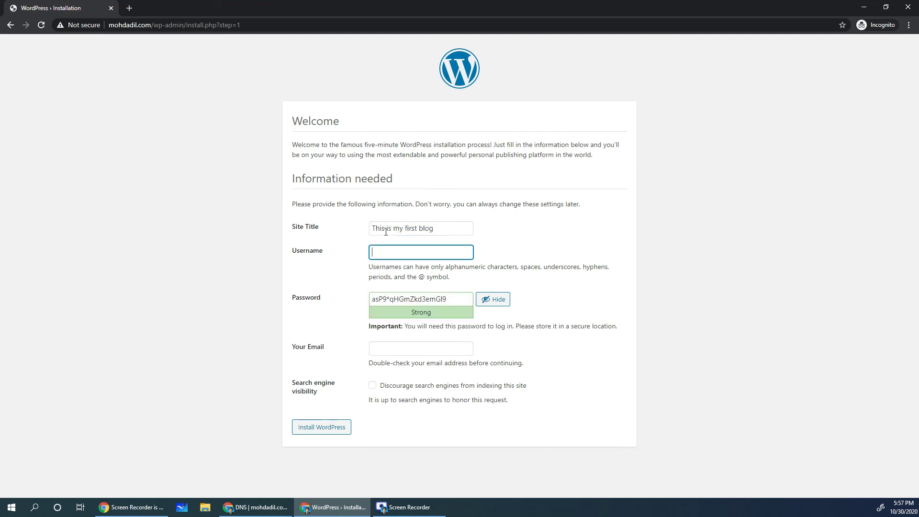
key(Tab)
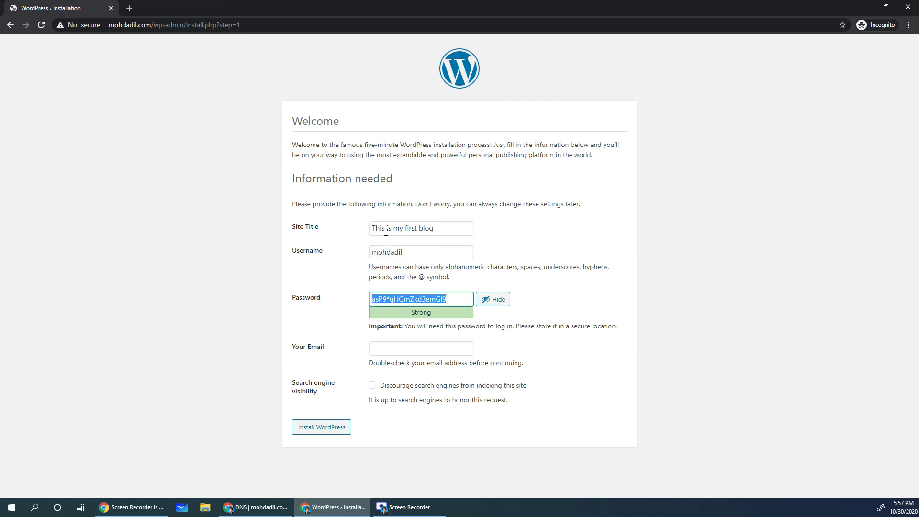
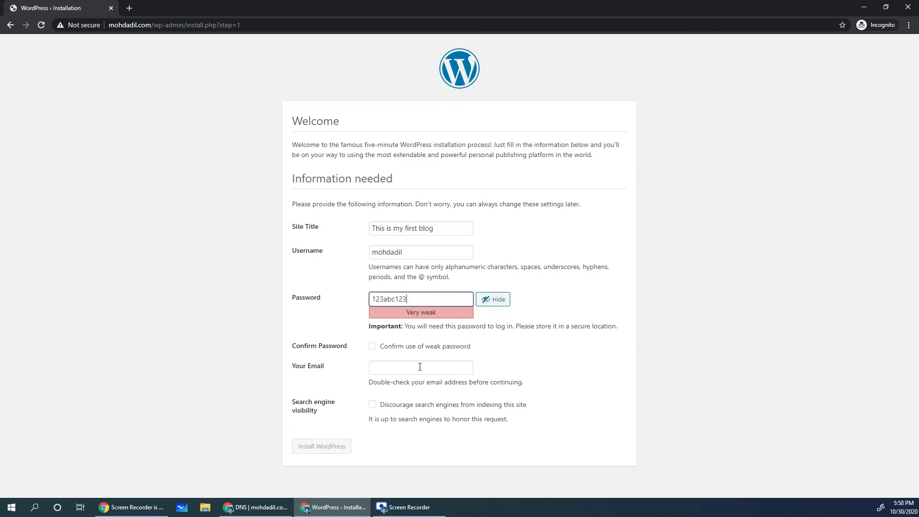
click(373, 346)
click(391, 365)
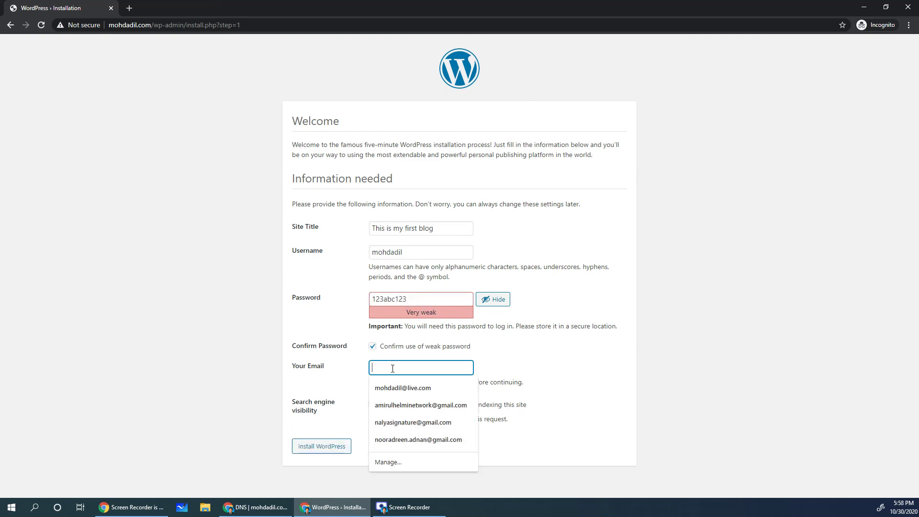
click(391, 386)
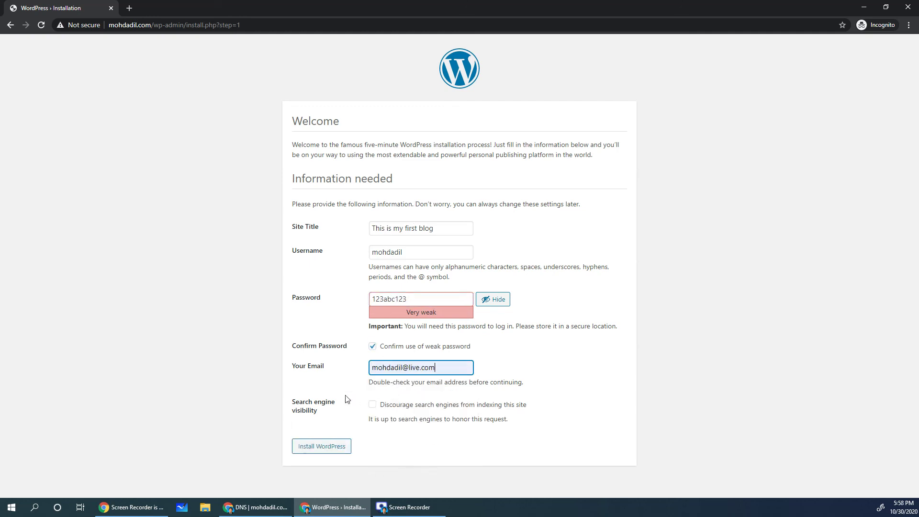
click(330, 447)
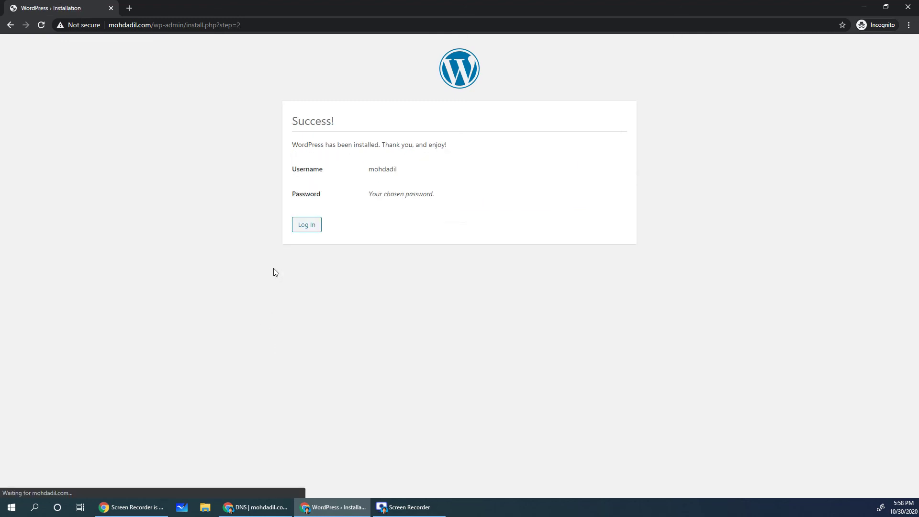
- Remove /wp-login.php from the address to load the mohdadil.com homepage and scroll through it
click(310, 227)
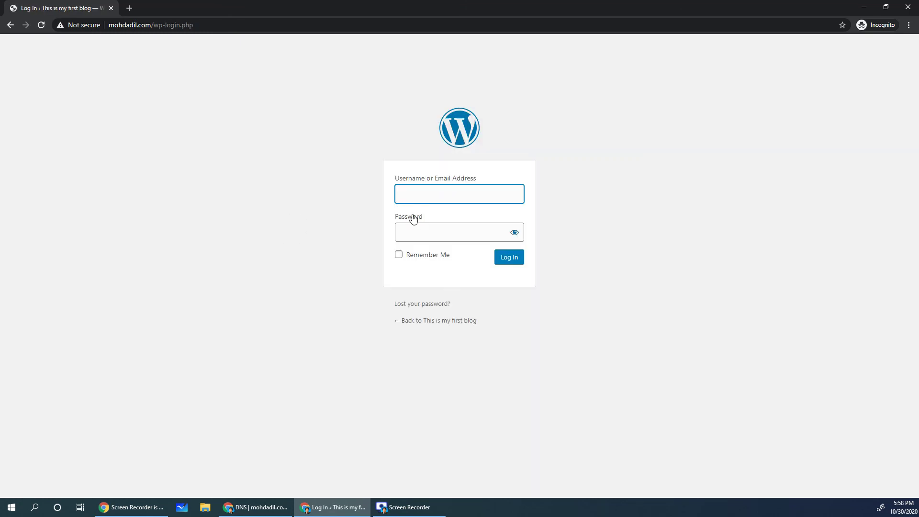
text(mohdad)
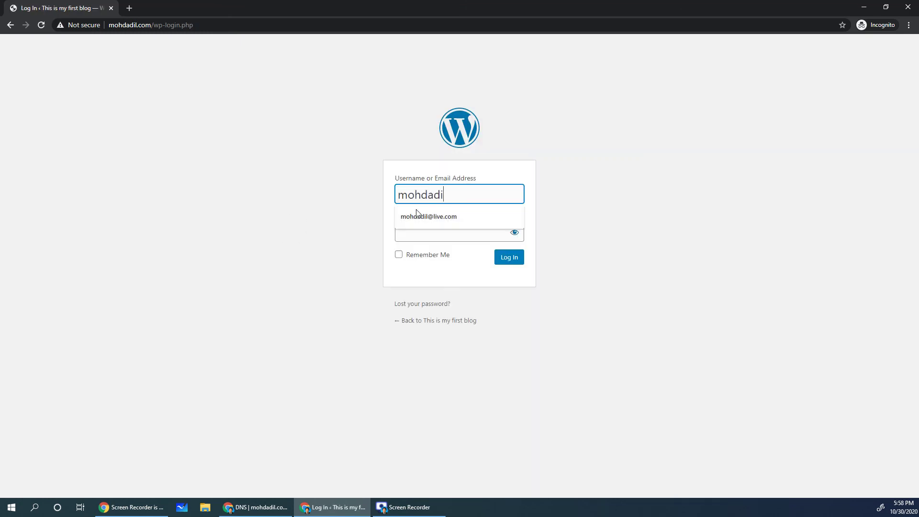
text(i)
click(165, 24)
key(shift+End)
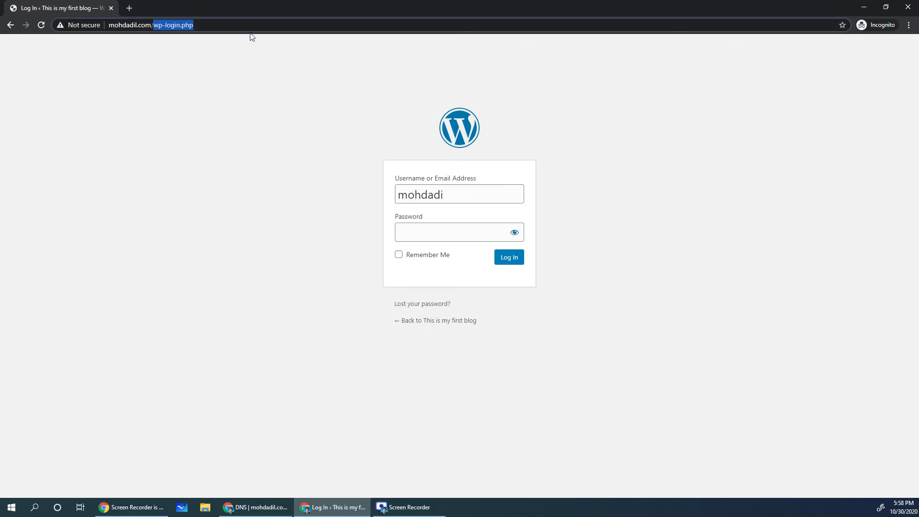
key(BackSpace)
key(Return)
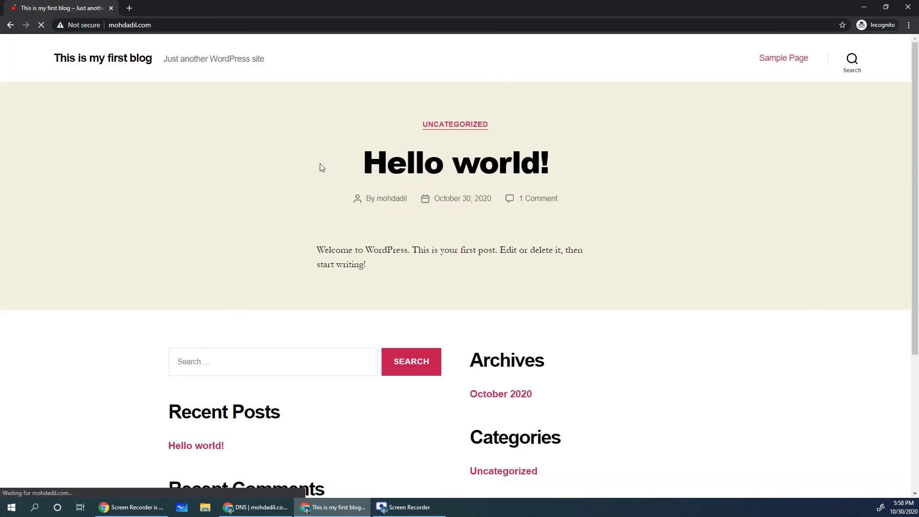
scroll(447, 280, down, 4)
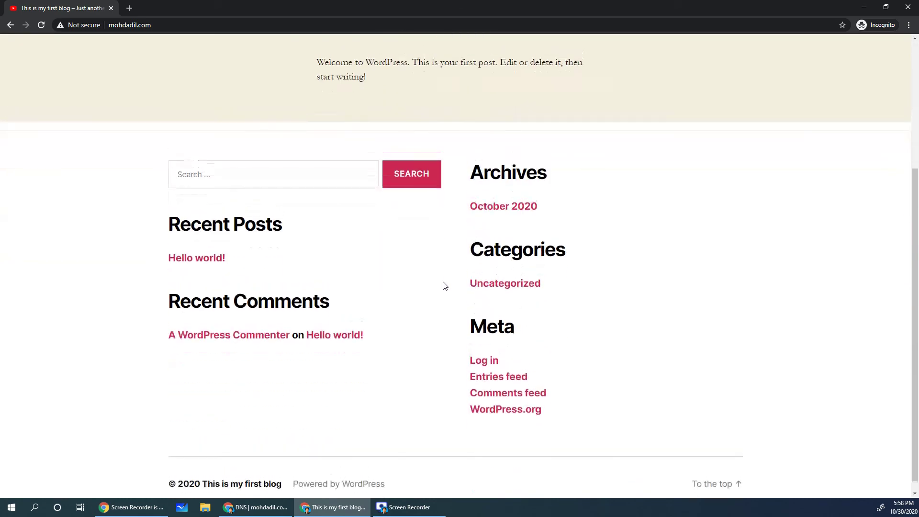
scroll(443, 280, up, 4)
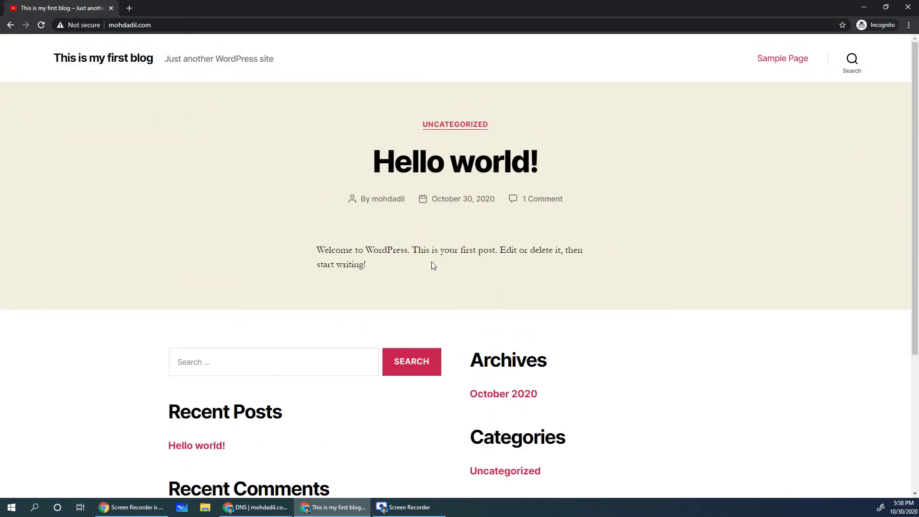